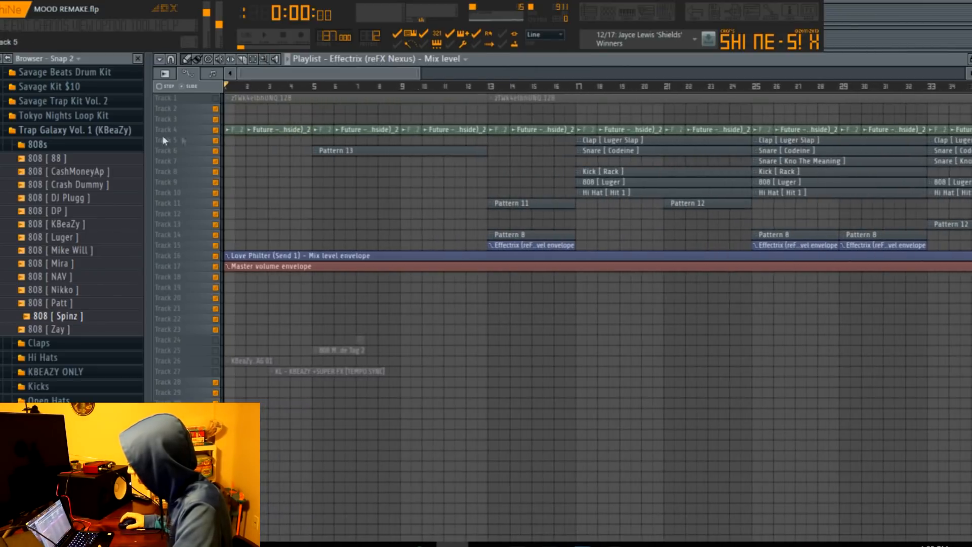
Solo Track 4 and look over its repeated Future sample clips across the arrangement.
right_click(218, 131)
left_click_drag(418, 73, 313, 73)
left_click_drag(969, 87, 970, 66)
left_click_drag(310, 74, 830, 75)
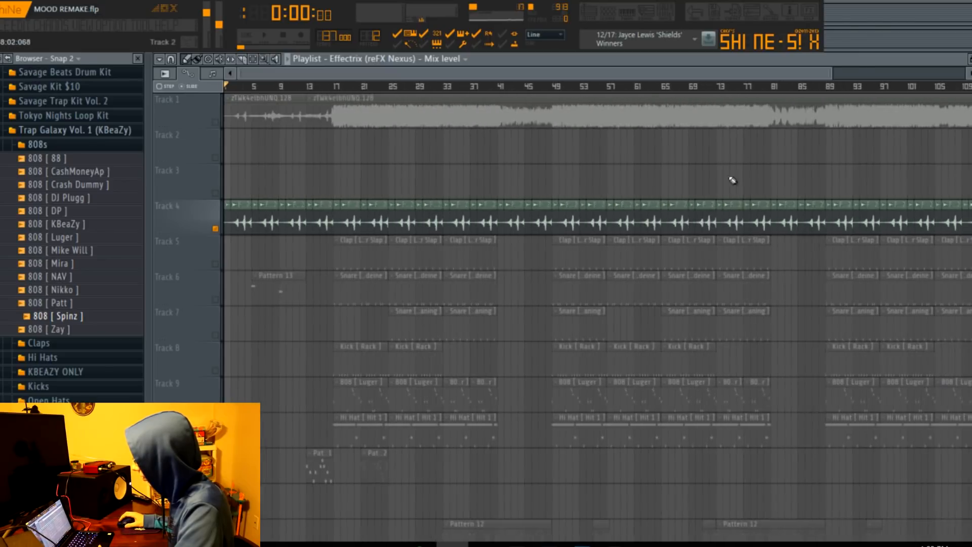
scroll(201, 115, "down", 2)
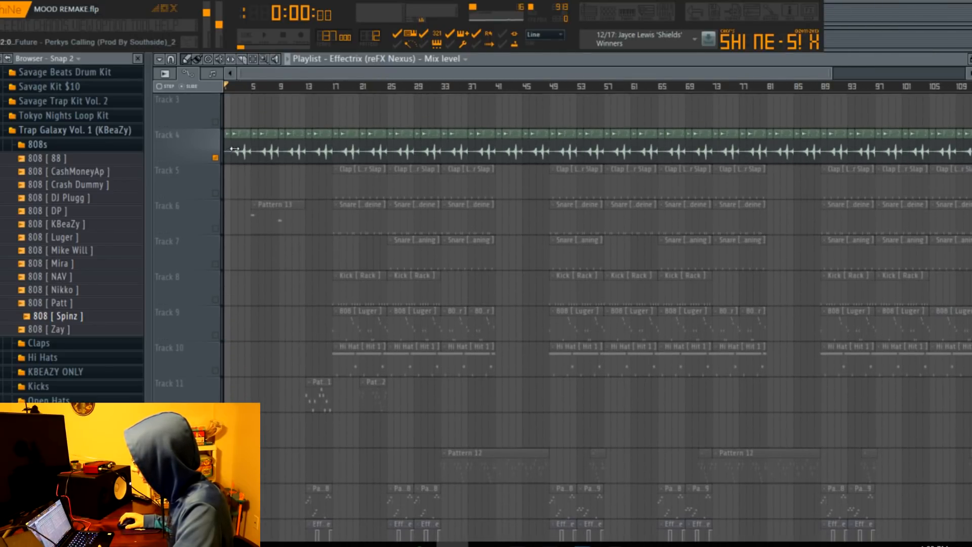
left_click_drag(833, 68, 317, 71)
Place the "Future - Perkys Calling (Prod By Southside)_2" audio clip on a soloed Track 3, check its channel settings and delete it.
left_click(365, 59)
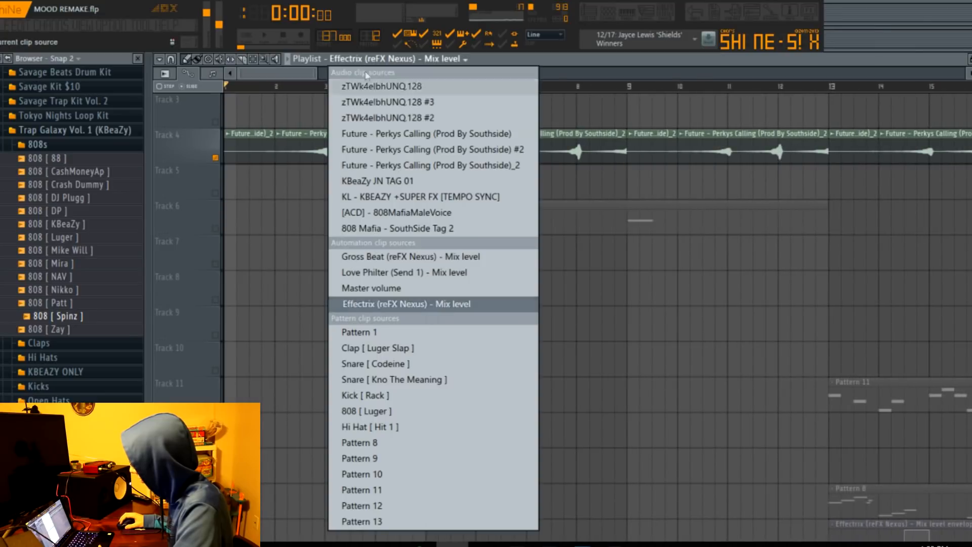
left_click(397, 162)
right_click(216, 122)
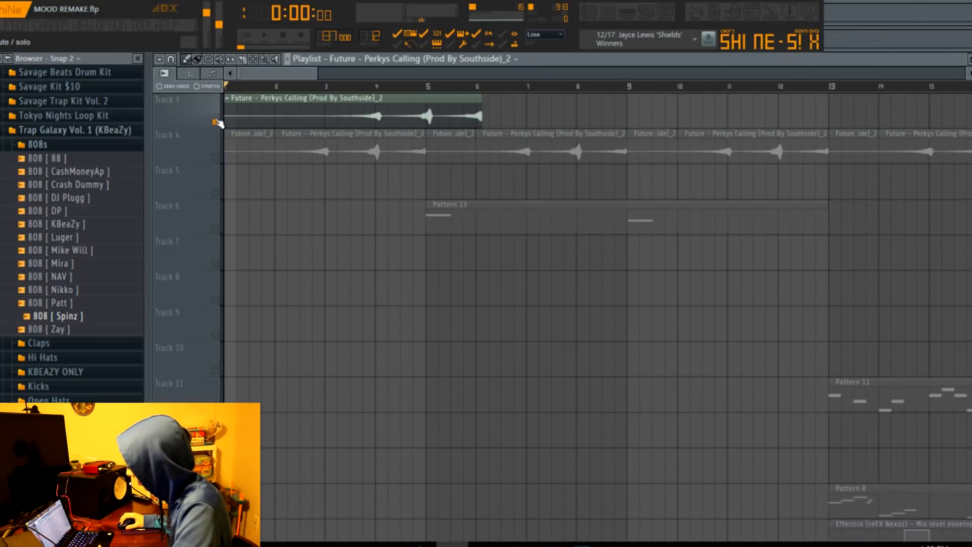
left_click(357, 87)
double_click(359, 105)
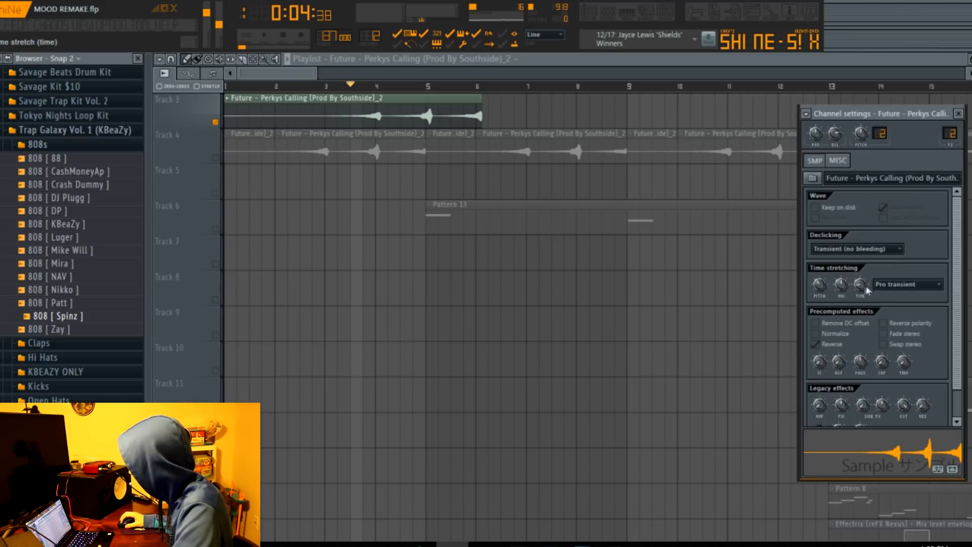
right_click(385, 107)
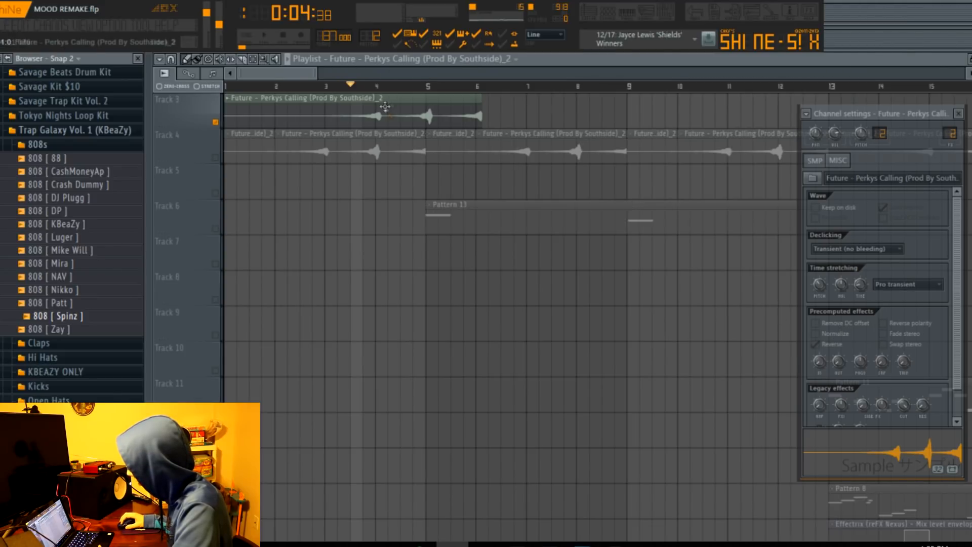
Audition the "Future - Perkys Calling (Prod By Southside) #2" clip from the start of Track 3 and delete it.
left_click(395, 60)
left_click(405, 149)
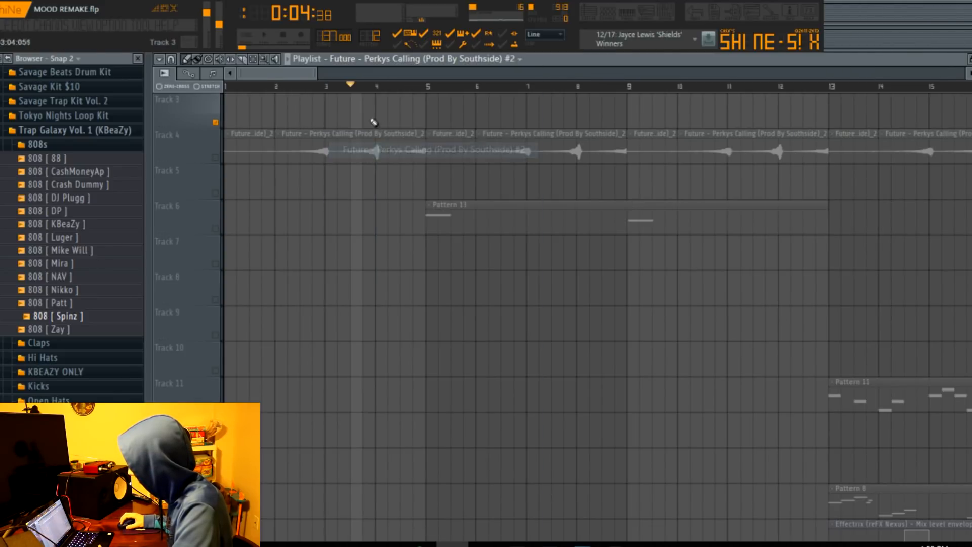
left_click(234, 107)
key("space")
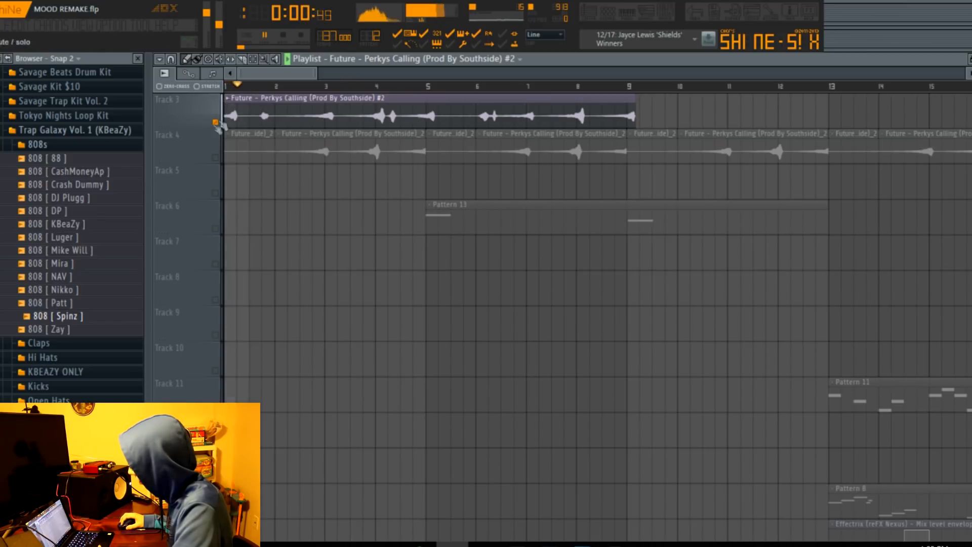
right_click(328, 111)
key("space")
Audition the full "Future - Perkys Calling (Prod By Southside)" clip on Track 3, check its channel settings and delete it.
left_click(396, 59)
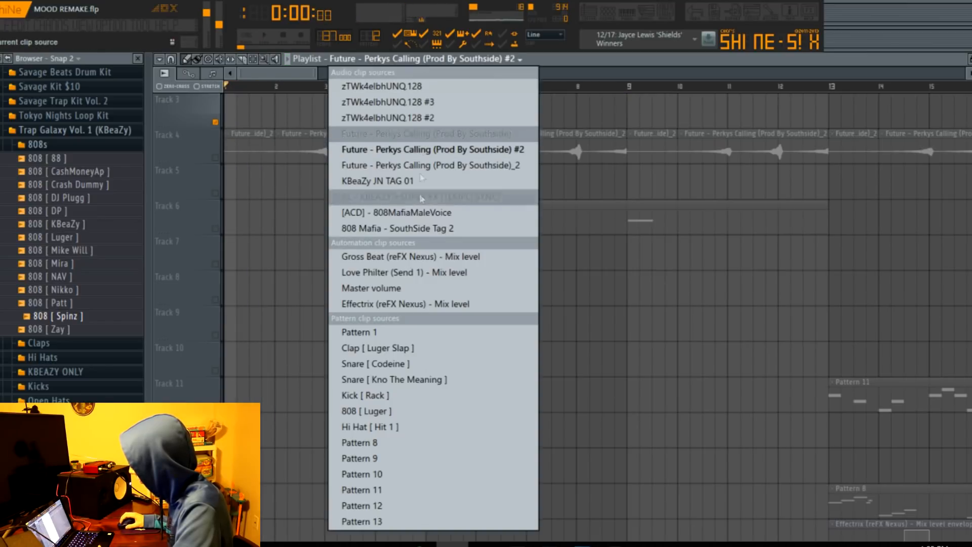
left_click(399, 135)
left_click(230, 117)
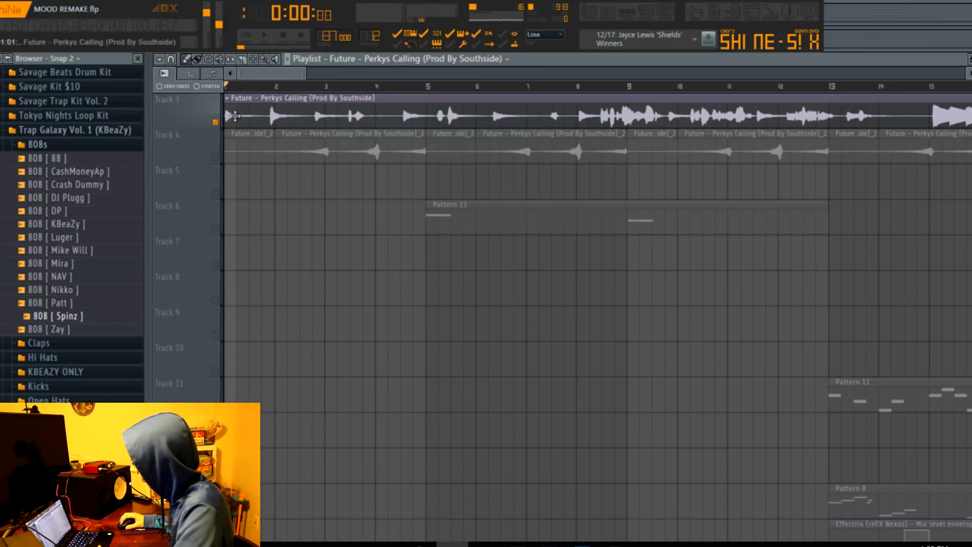
key("space")
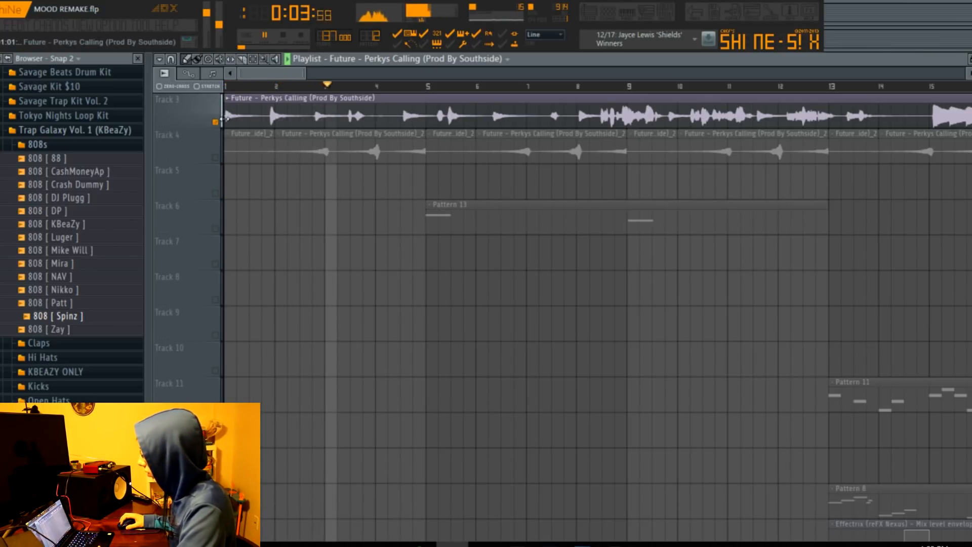
key("space")
key("space")
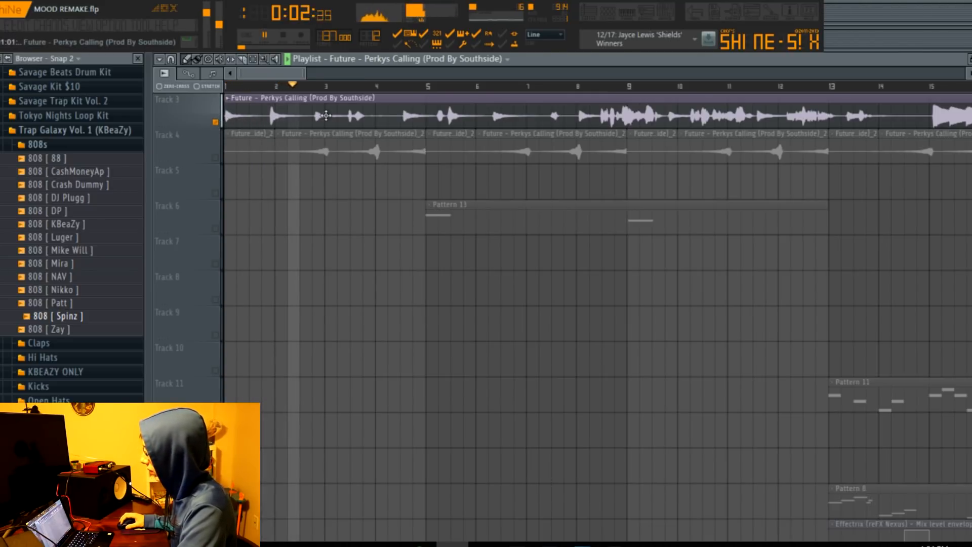
key("space")
double_click(326, 115)
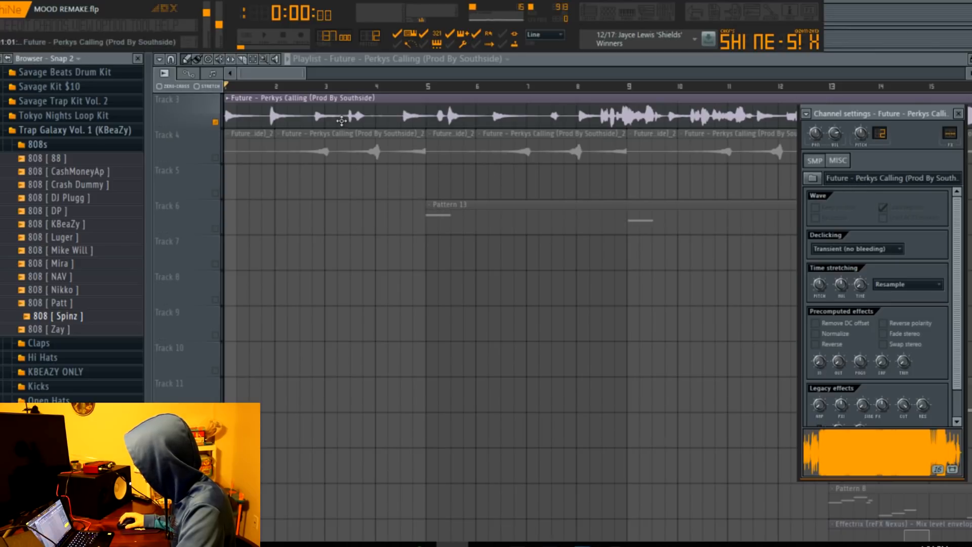
right_click(341, 120)
Open the channel settings of the reversed sample on Track 4 to examine its time stretching and reverse options.
double_click(345, 141)
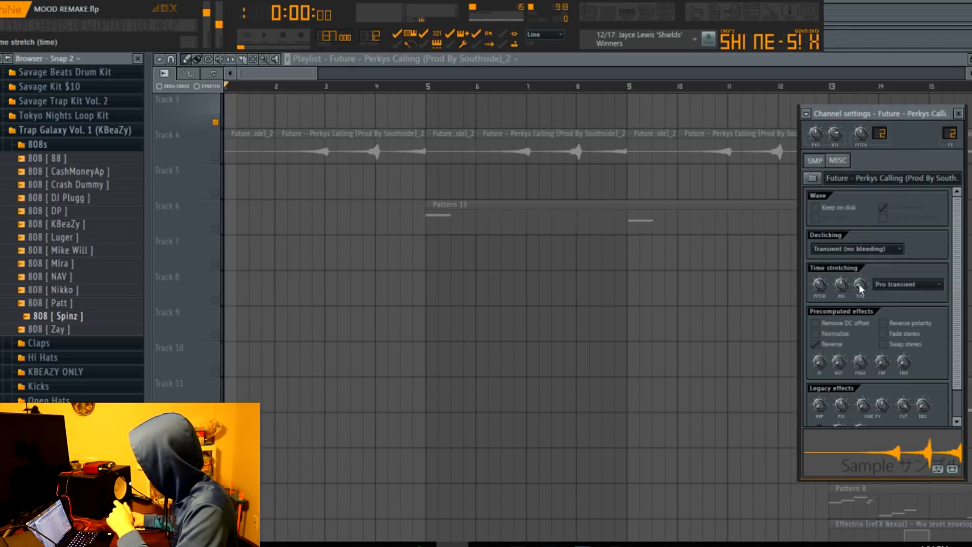
left_click_drag(840, 113, 567, 112)
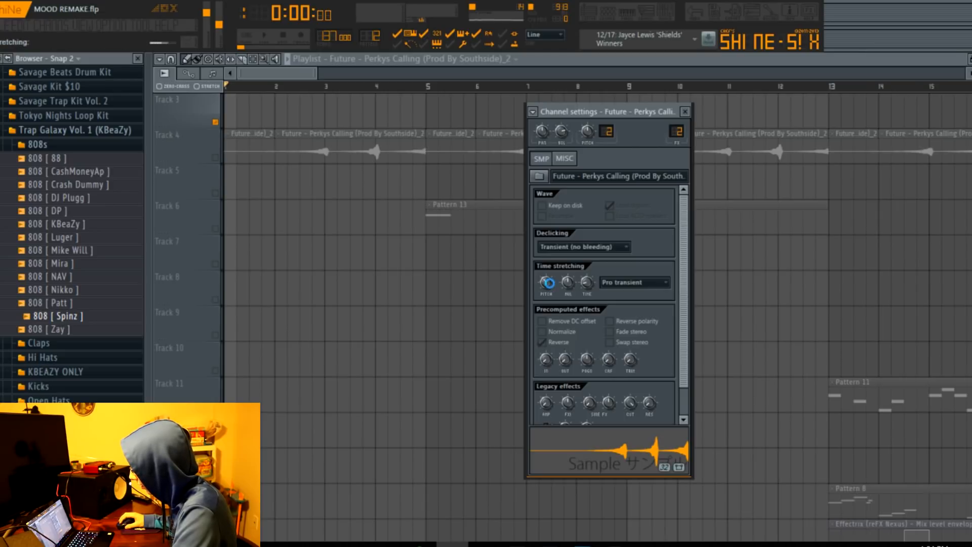
Unsolo the tracks and mute Track 1, checking the arrangement with a short playback.
left_click_drag(328, 76, 760, 76)
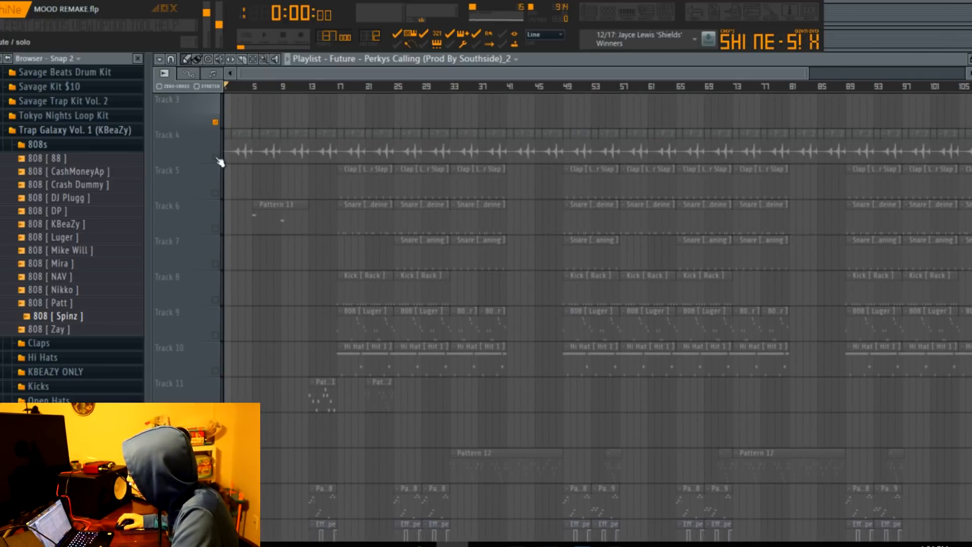
scroll(248, 121, "up", 2)
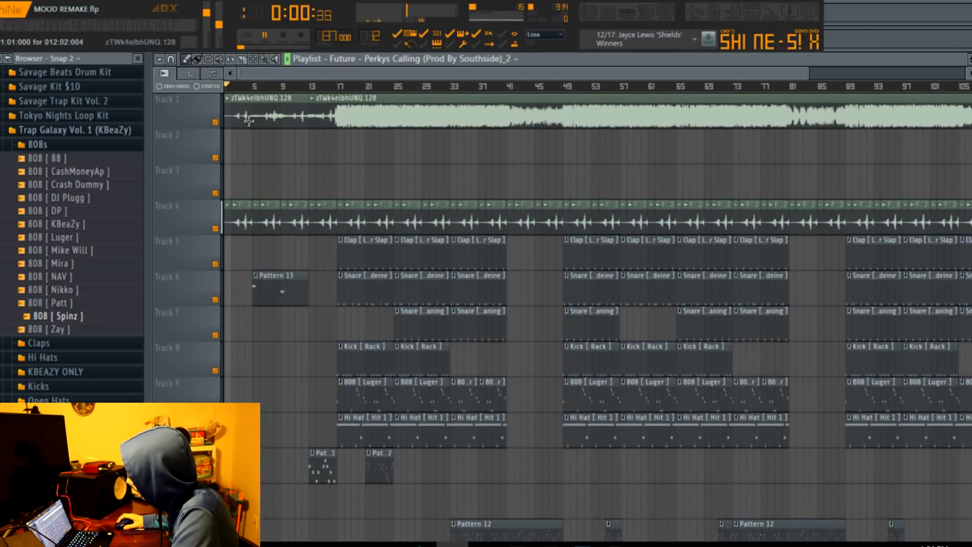
left_click(215, 122)
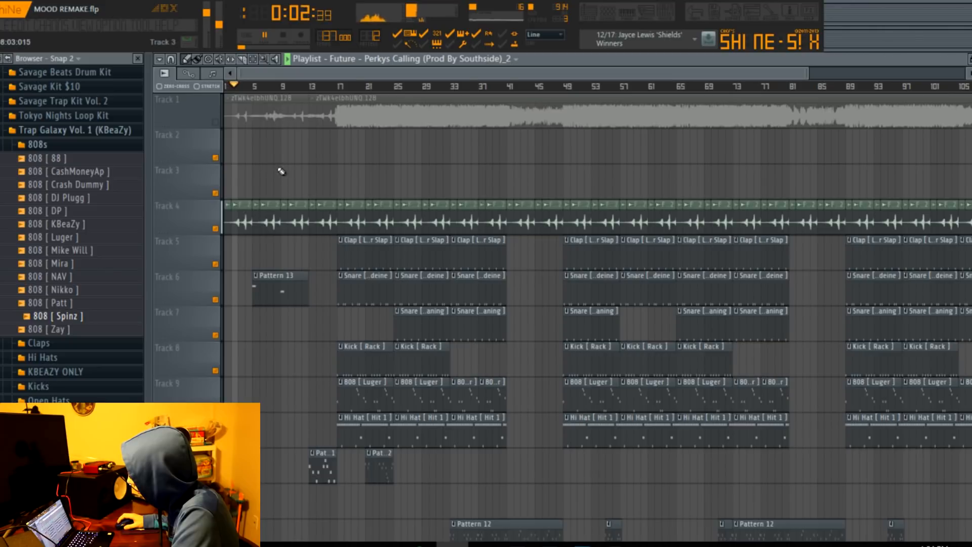
key("space")
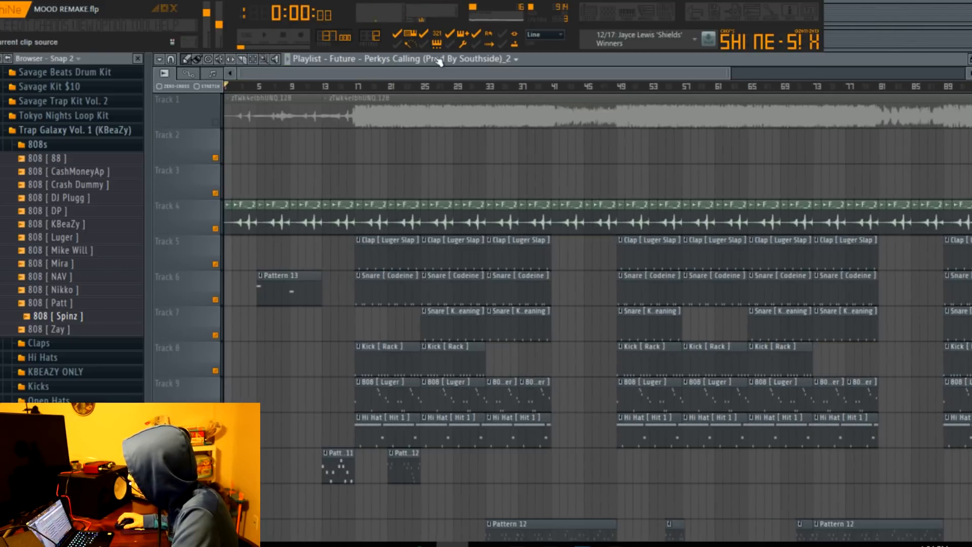
Place the full "Future - Perkys Calling (Prod By Southside)" clip at the start of Track 2 and set the playback position near its end.
left_click(435, 60)
left_click(416, 135)
left_click(231, 148)
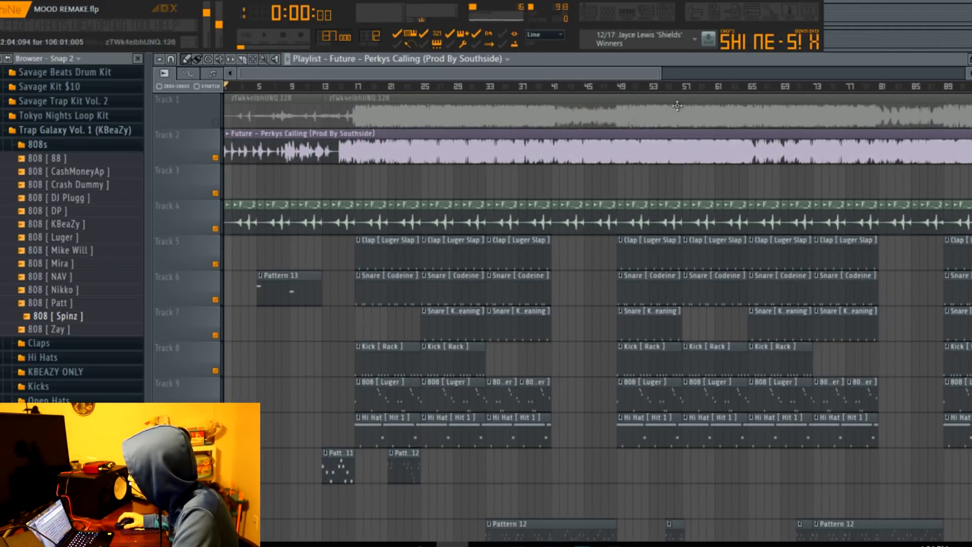
left_click_drag(664, 73, 971, 73)
left_click_drag(824, 90, 855, 88)
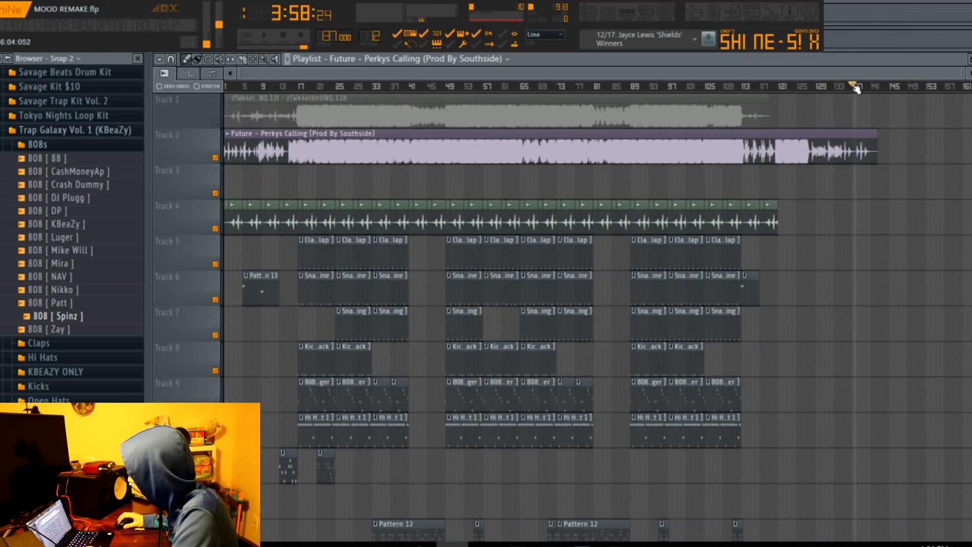
left_click_drag(855, 95, 854, 94)
Check the sample channels in the channel rack and delete the full song clip from Track 2.
left_click(609, 21)
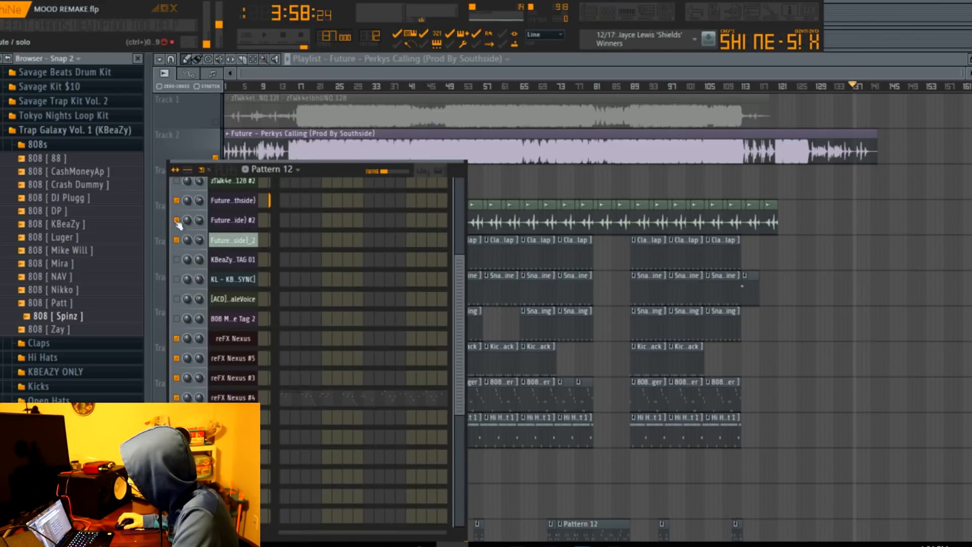
key("F6")
left_click(858, 89)
right_click(341, 152)
left_click(627, 18)
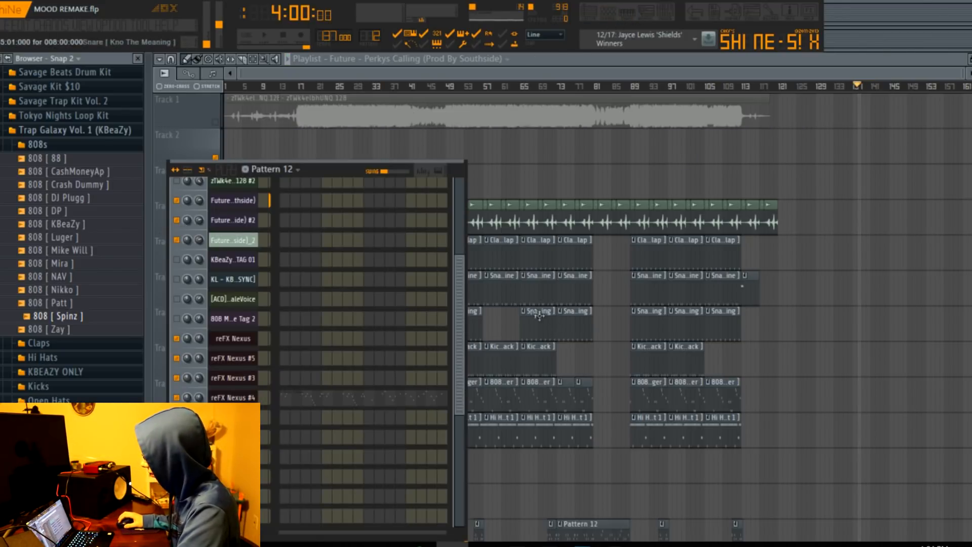
Play the arrangement from the beginning.
left_click_drag(334, 87, 228, 87)
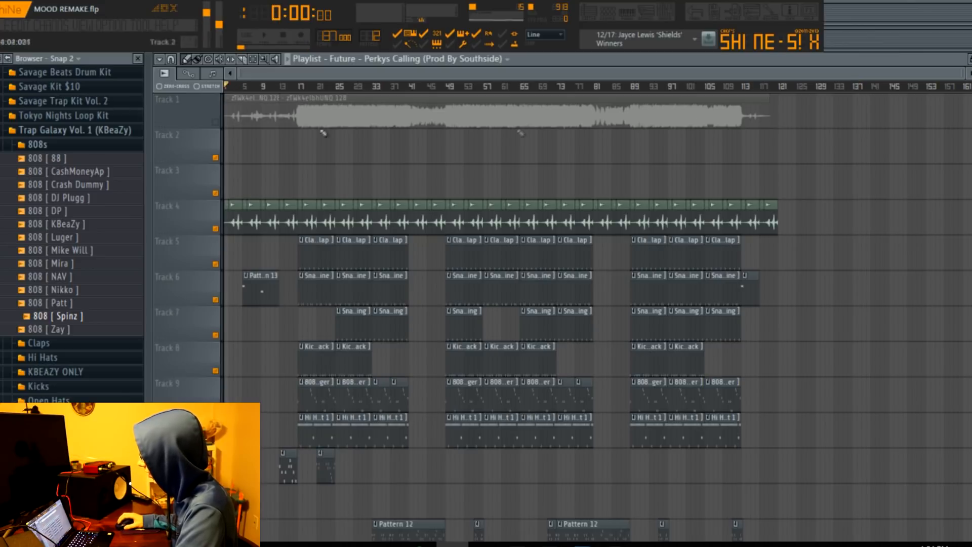
scroll(223, 147, "down", 4)
key("space")
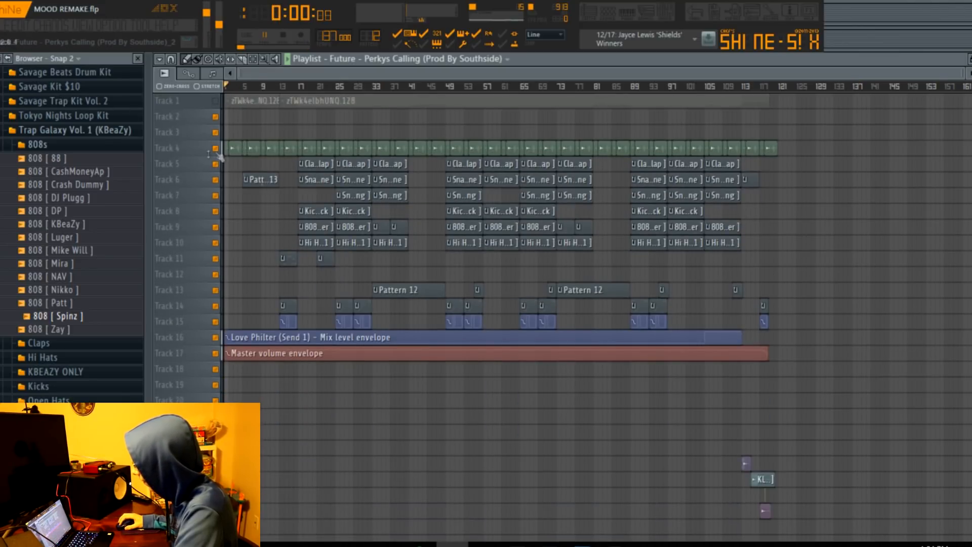
Open Pattern 13's notes in the piano roll and bring up its reFX Nexus #5 instrument.
left_click_drag(970, 85, 427, 74)
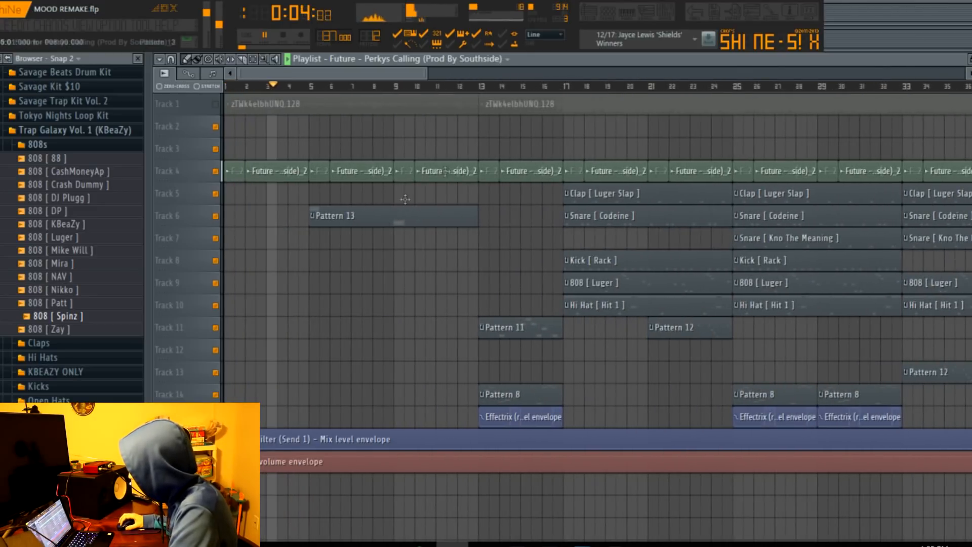
left_click_drag(970, 85, 969, 75)
double_click(402, 267)
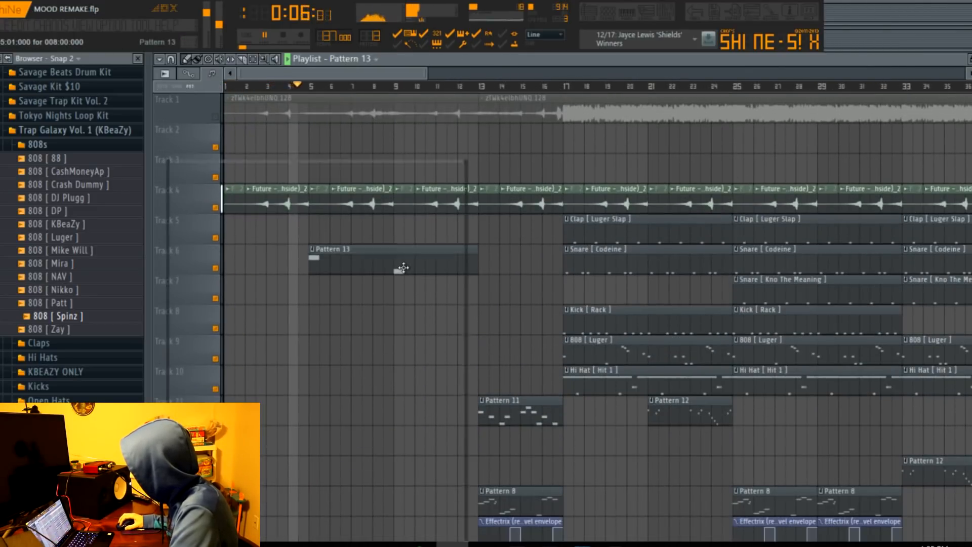
left_click_drag(587, 74, 129, 88)
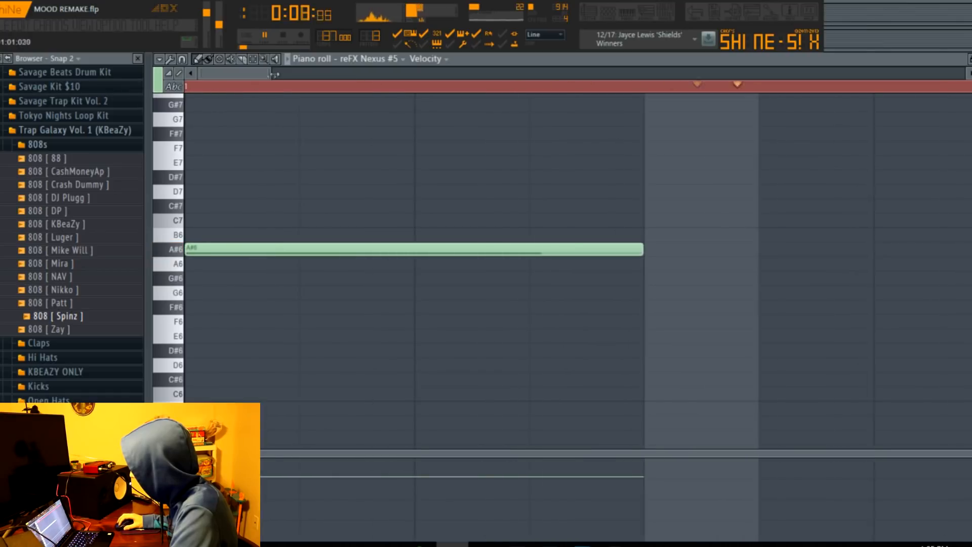
left_click_drag(275, 74, 957, 76)
scroll(908, 153, "down", 1)
left_click(607, 11)
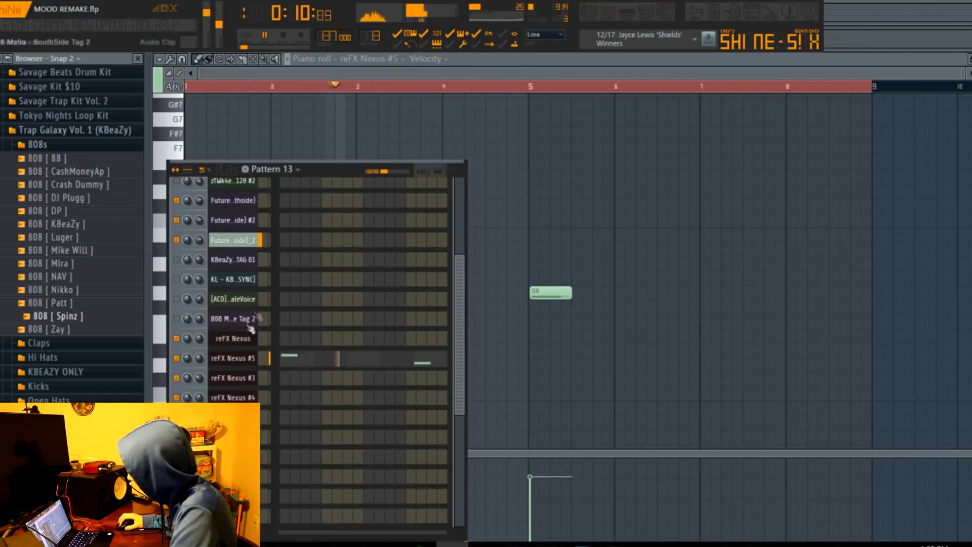
left_click(236, 364)
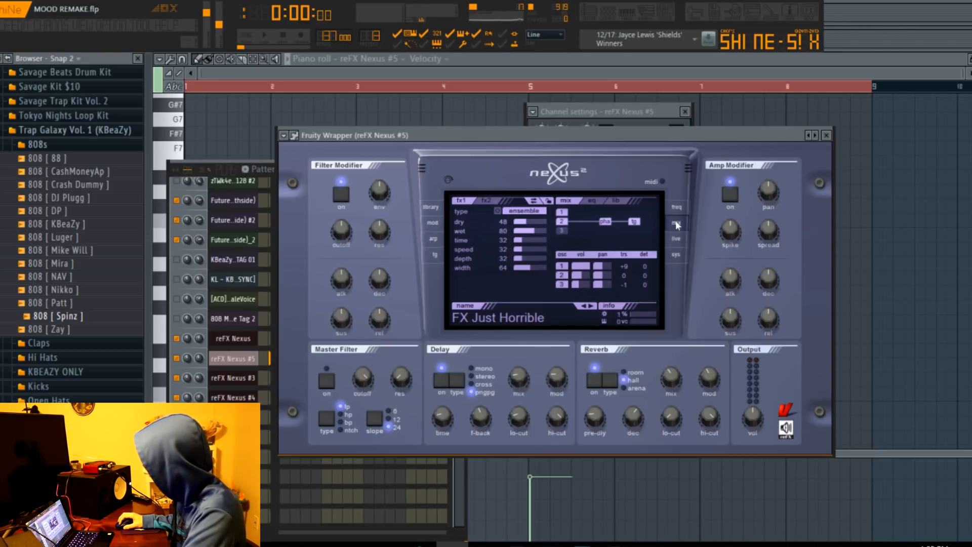
Return to the playlist and play the arrangement from bar 5, where Pattern 13 starts.
left_click(588, 11)
left_click(310, 87)
key("space")
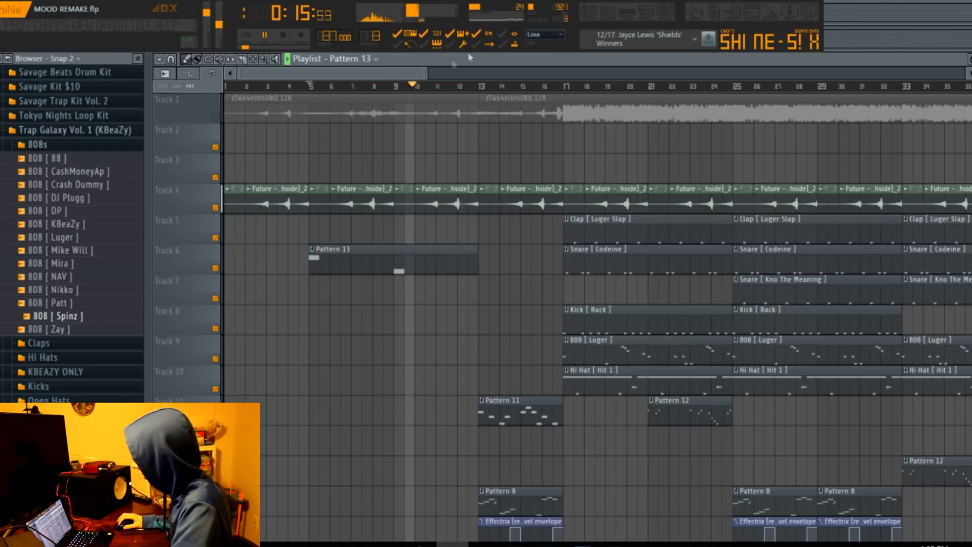
left_click_drag(426, 74, 957, 174)
key("space")
Set the playback position to bar 13 and examine the layout of the whole arrangement.
scroll(948, 179, "down", 3)
scroll(948, 179, "down", 3)
scroll(261, 210, "up", 4)
left_click(292, 87)
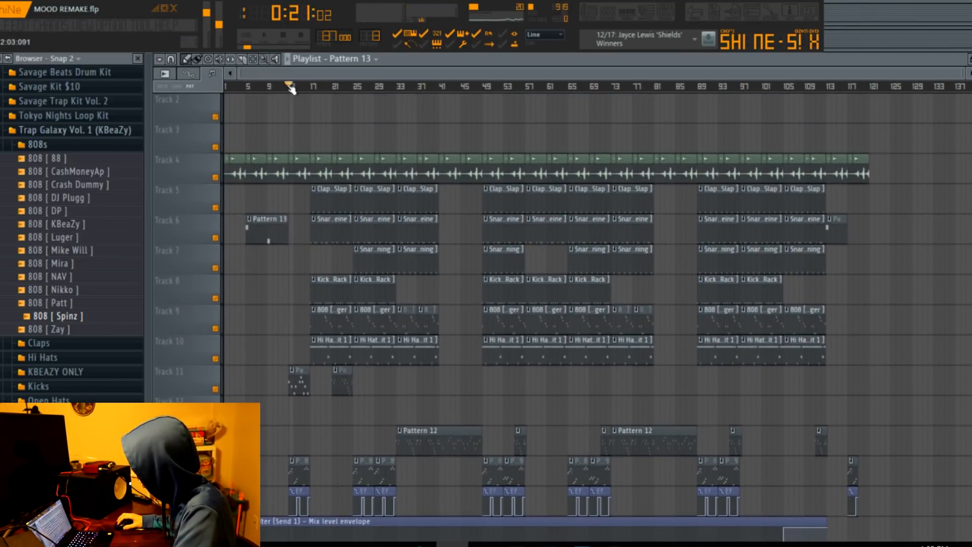
scroll(288, 223, "down", 4)
scroll(288, 223, "up", 3)
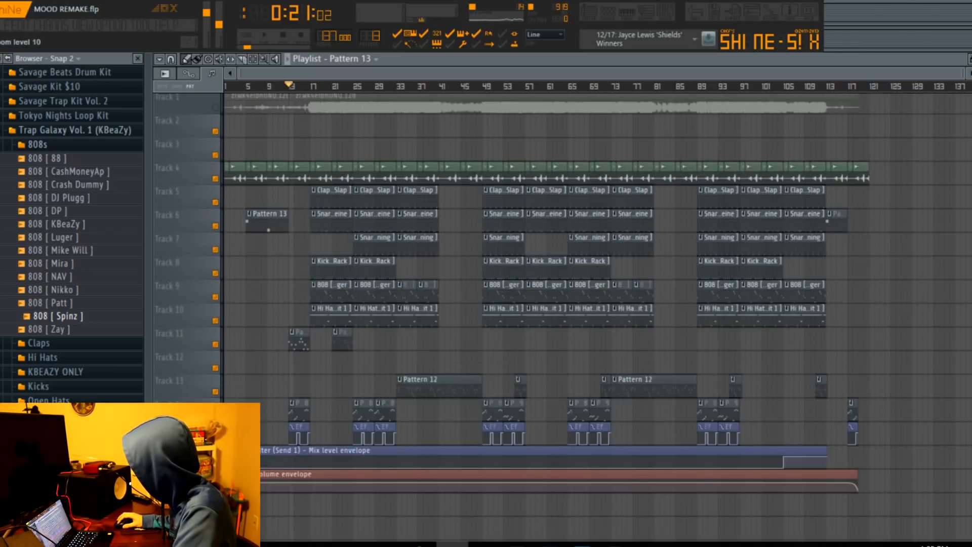
scroll(288, 223, "down", 1)
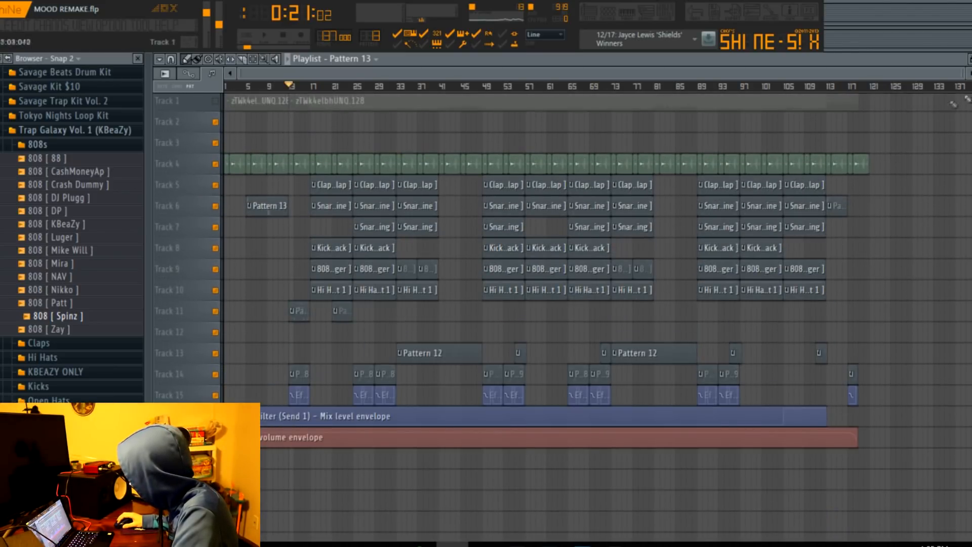
scroll(587, 293, "up", 1)
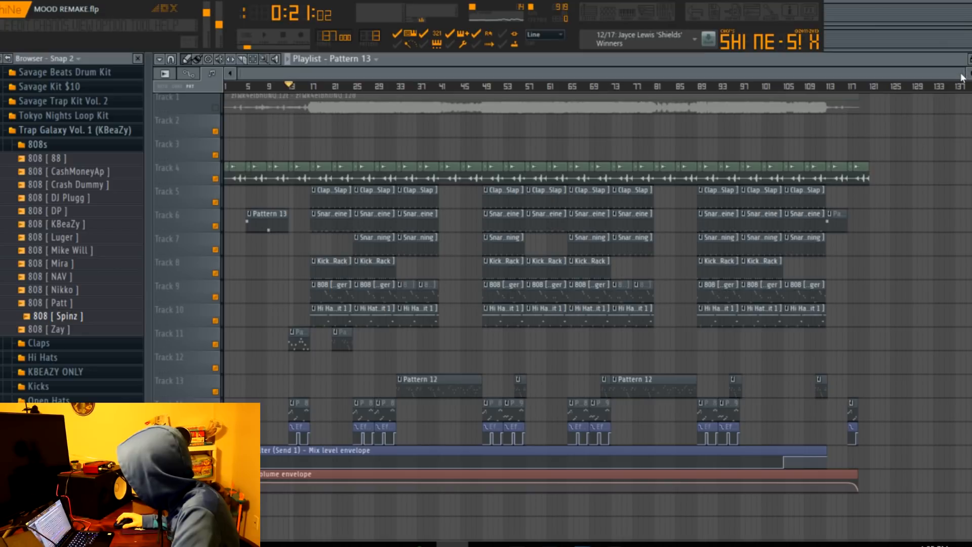
Open Pattern 11 from bar 13 in the piano roll and show its channels in the channel rack.
left_click_drag(965, 74, 435, 214)
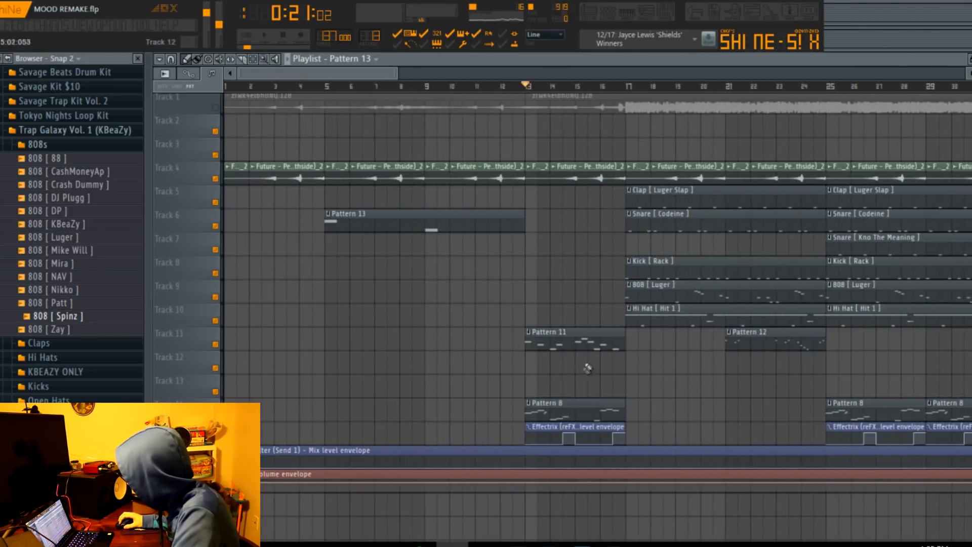
double_click(578, 347)
left_click_drag(436, 74, 198, 74)
left_click_drag(498, 73, 739, 74)
left_click(609, 11)
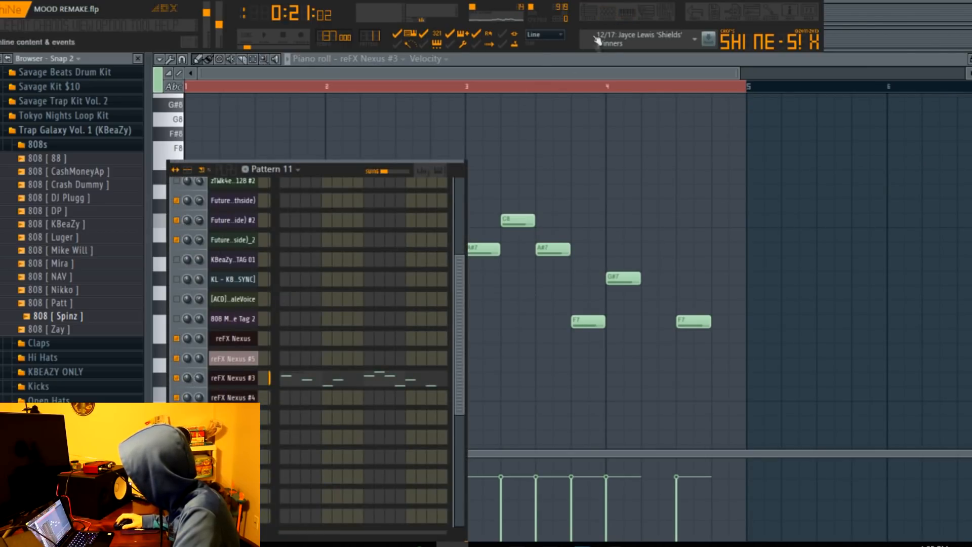
Solo Track 11 to play Pattern 11's melody on its own, and restore the other playlist tracks.
left_click(590, 11)
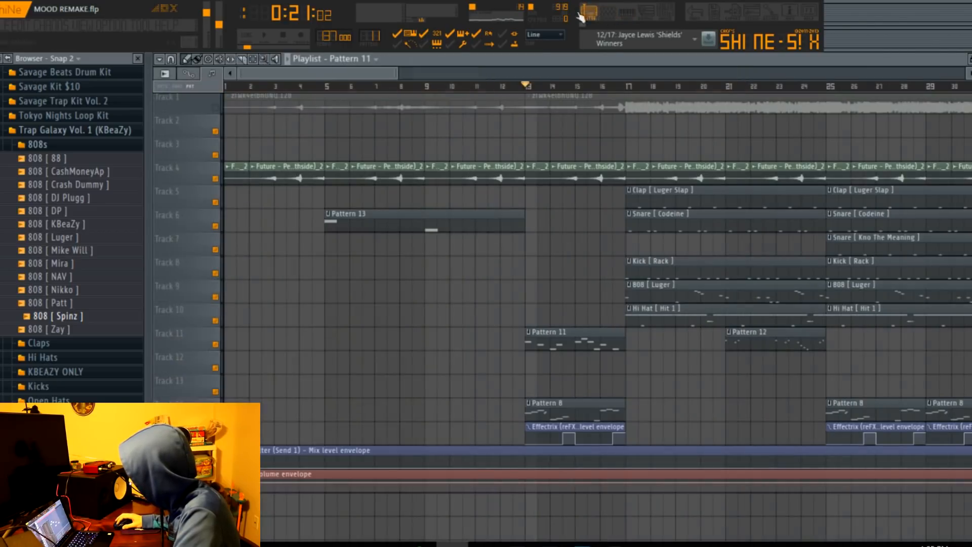
right_click(215, 345)
double_click(530, 341)
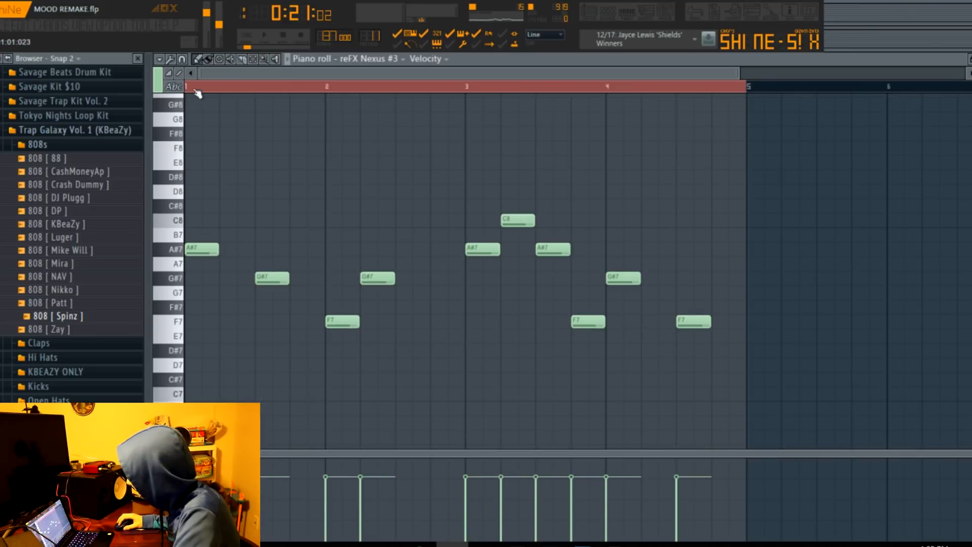
key("space")
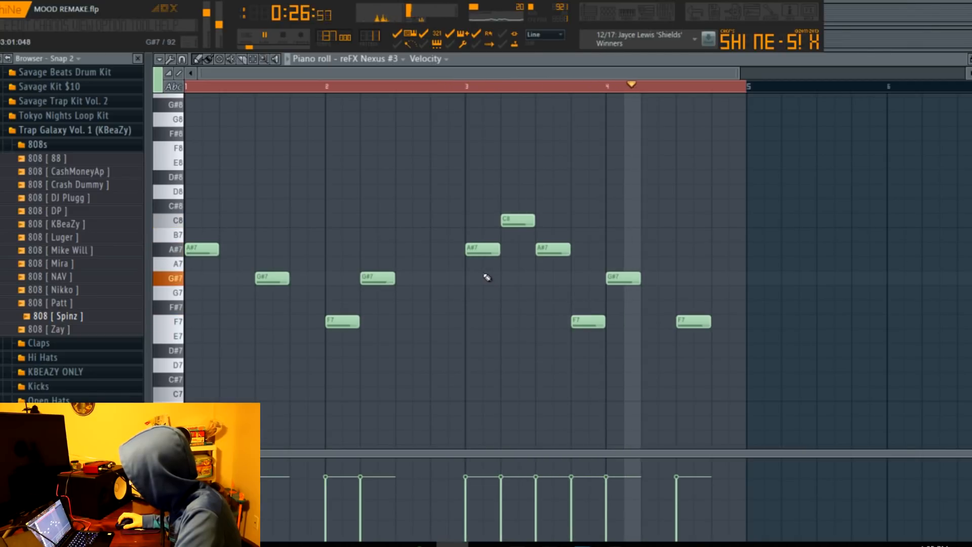
key("space")
left_click(593, 13)
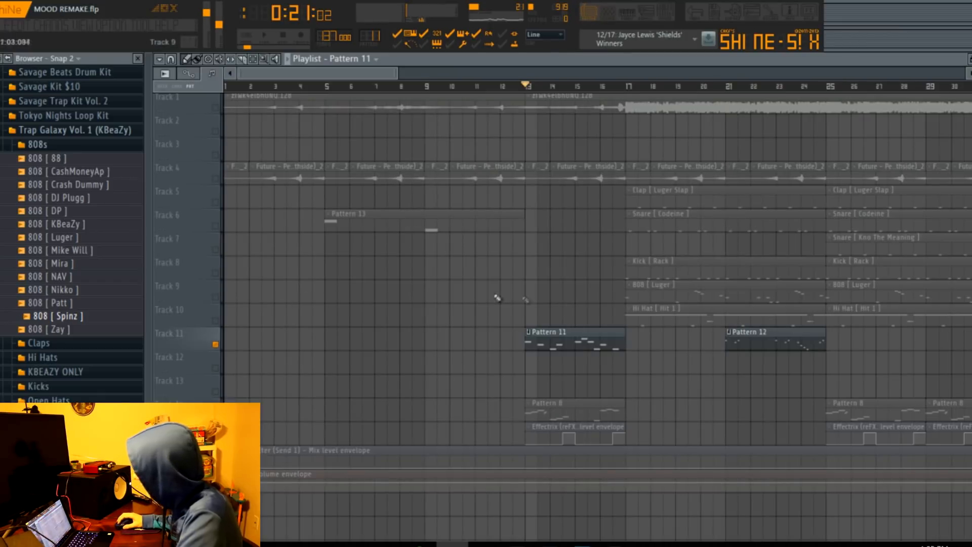
right_click(215, 344)
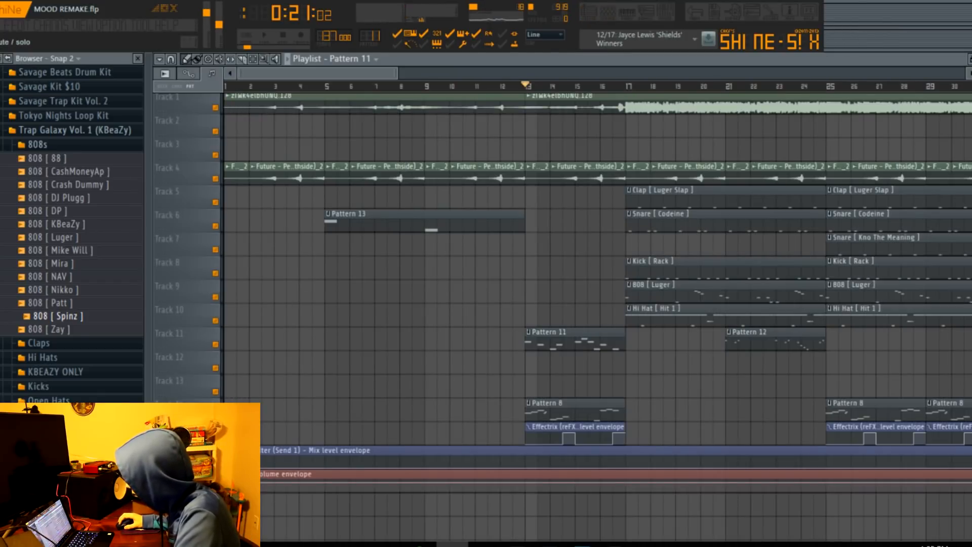
Open Pattern 8's notes and bring up the preset library of its reFX Nexus instrument.
double_click(568, 413)
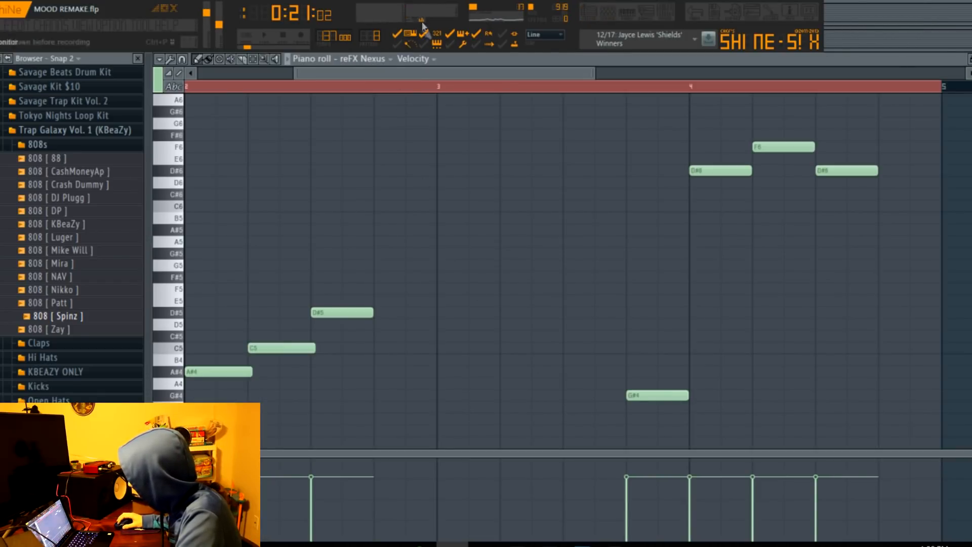
left_click(607, 15)
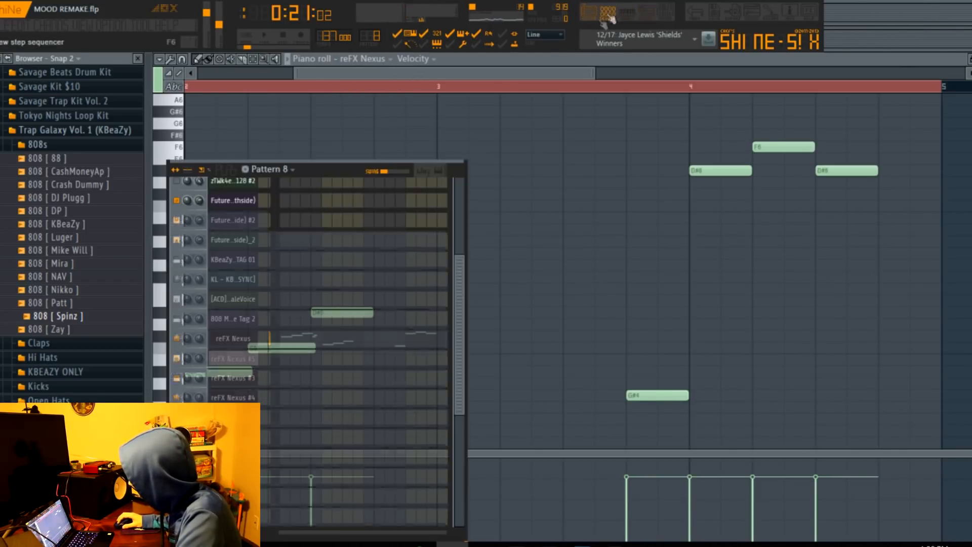
left_click(246, 345)
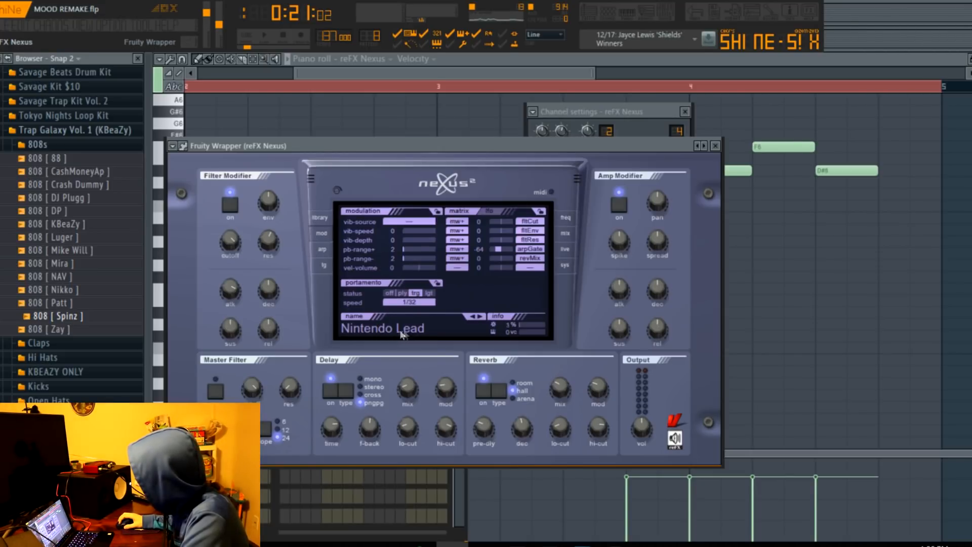
left_click(321, 223)
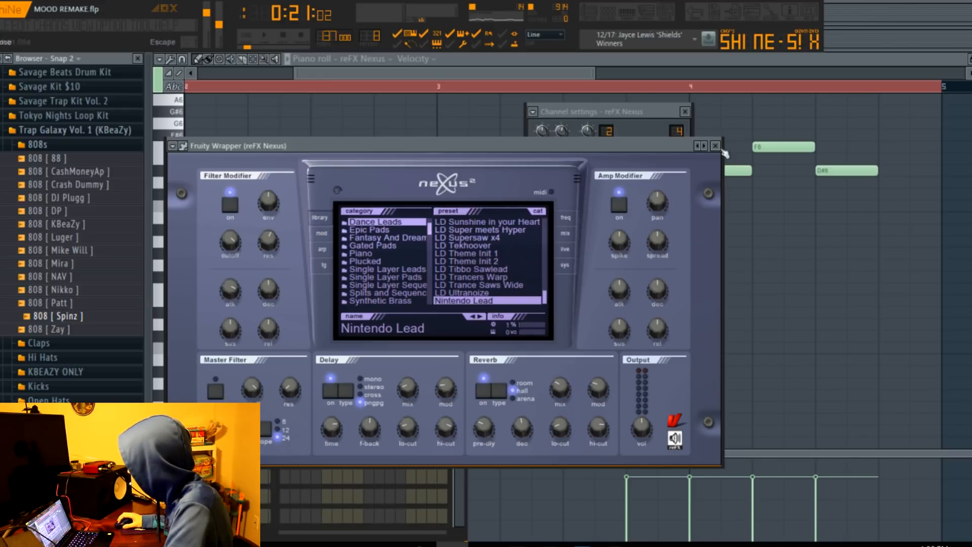
left_click(715, 146)
Display all four bars of Pattern 8 in the piano roll and play its melody.
left_click_drag(532, 75, 437, 75)
left_click_drag(506, 75, 717, 78)
left_click(589, 19)
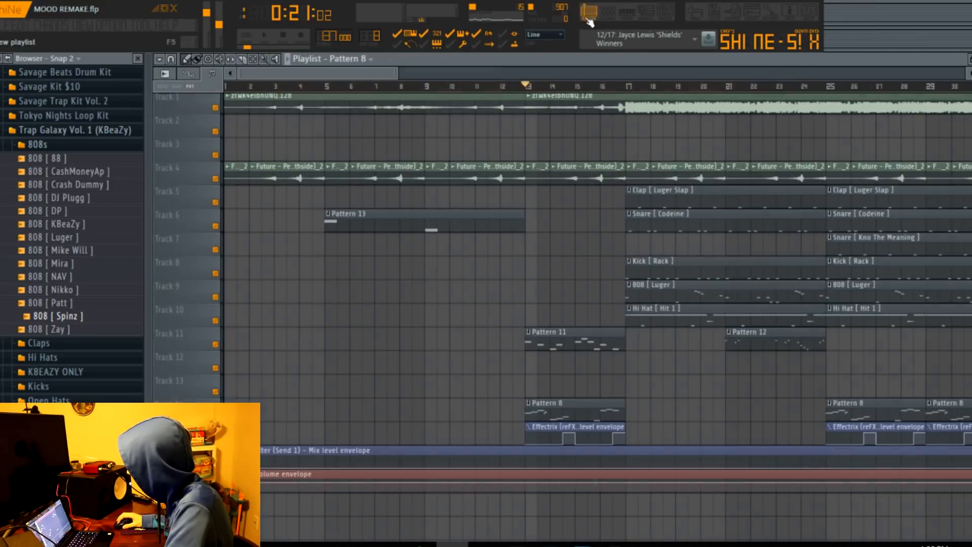
left_click(614, 18)
left_click(631, 19)
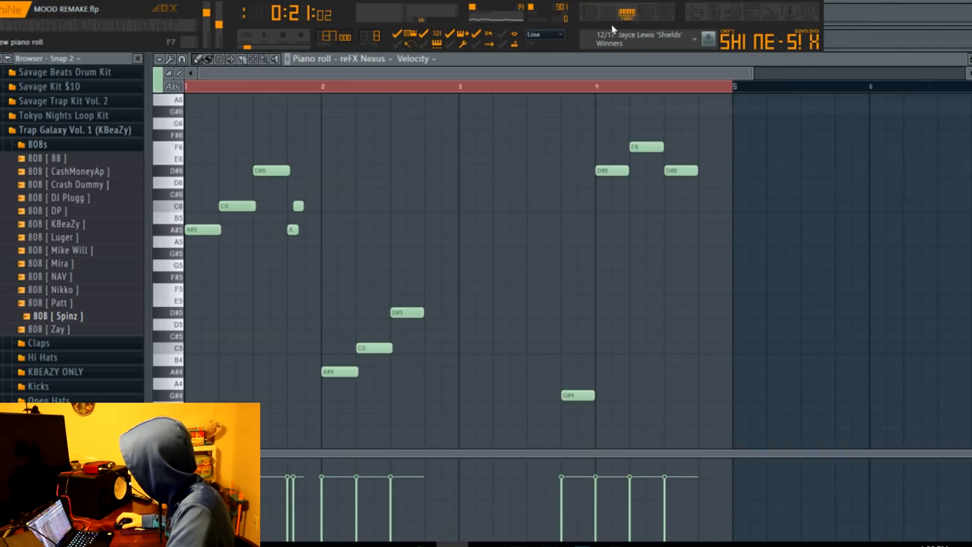
key("space")
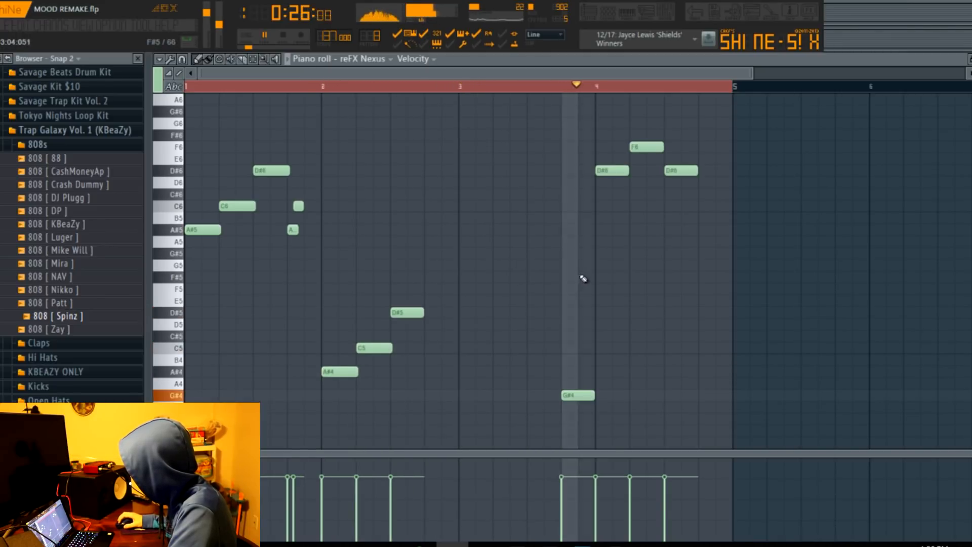
Open the Effectrix plugin on the reFX Nexus mixer track and show its Vinyl effect settings.
left_click(673, 11)
left_click(894, 157)
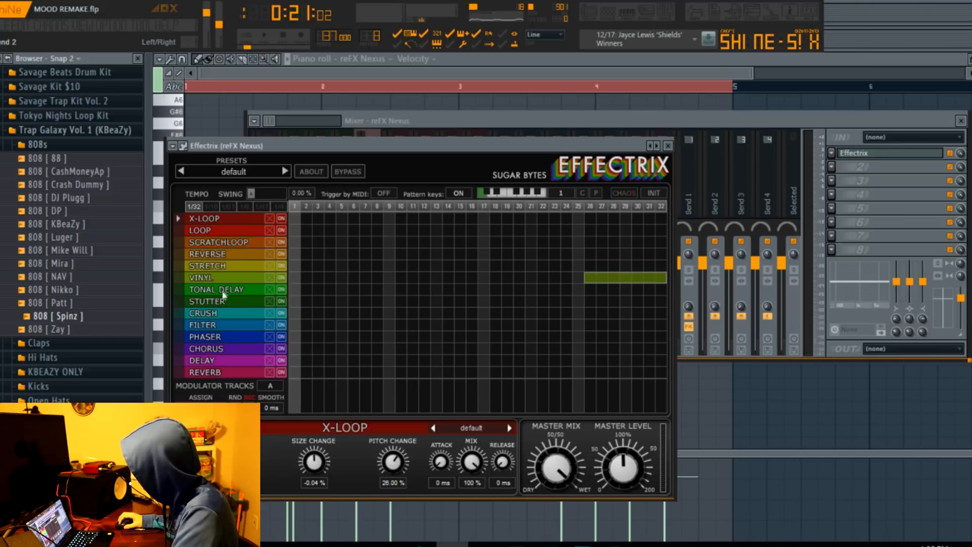
left_click(219, 278)
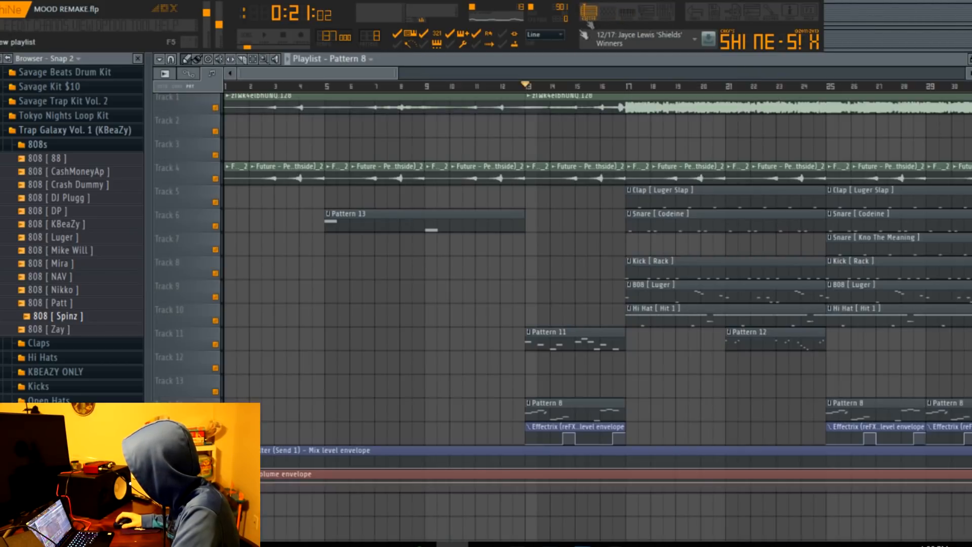
Show the automation clip option for Effectrix's mix level and play its automated section from bar 13.
left_click(589, 12)
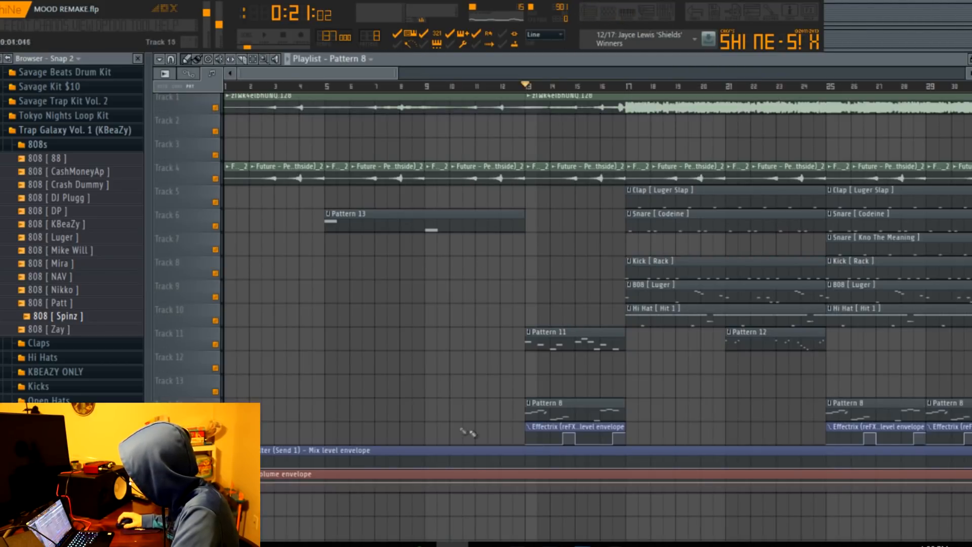
key("F9")
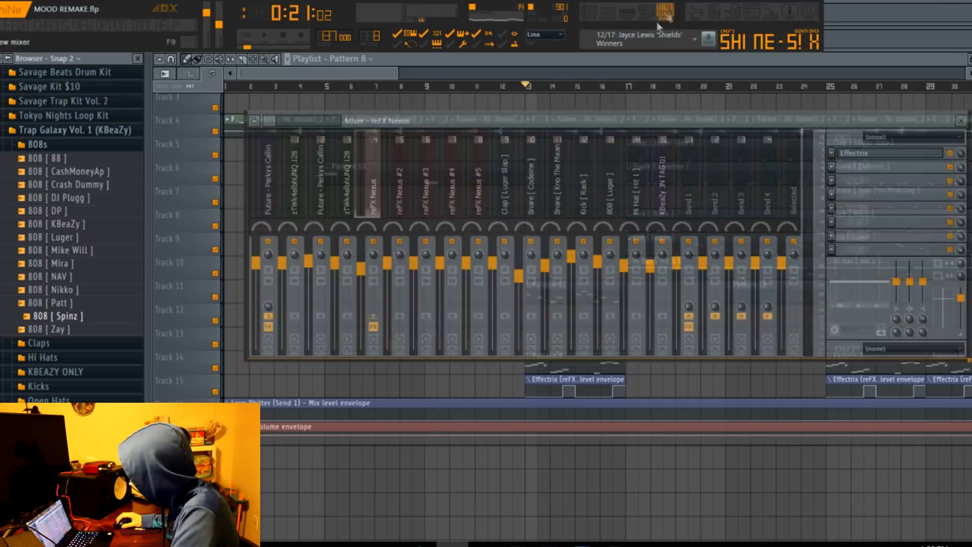
right_click(961, 153)
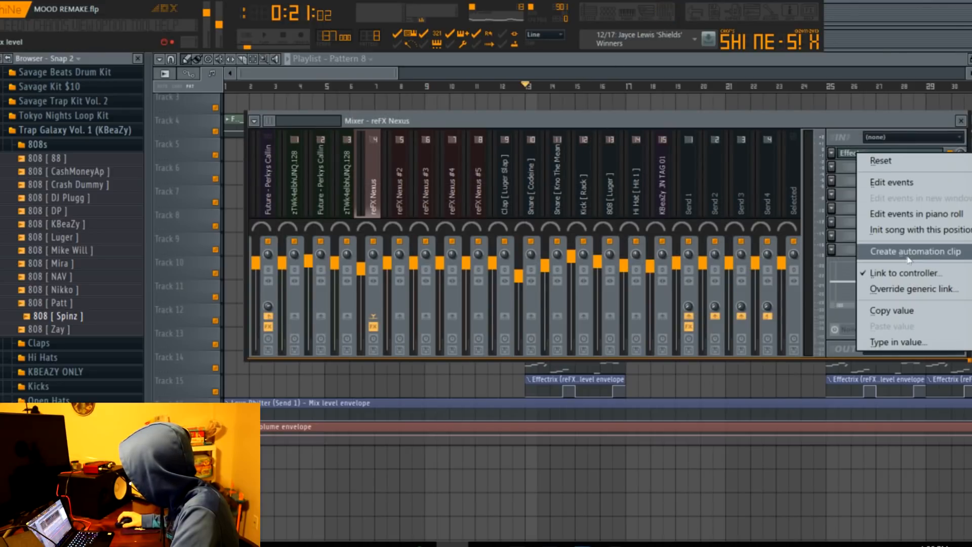
left_click_drag(399, 73, 356, 100)
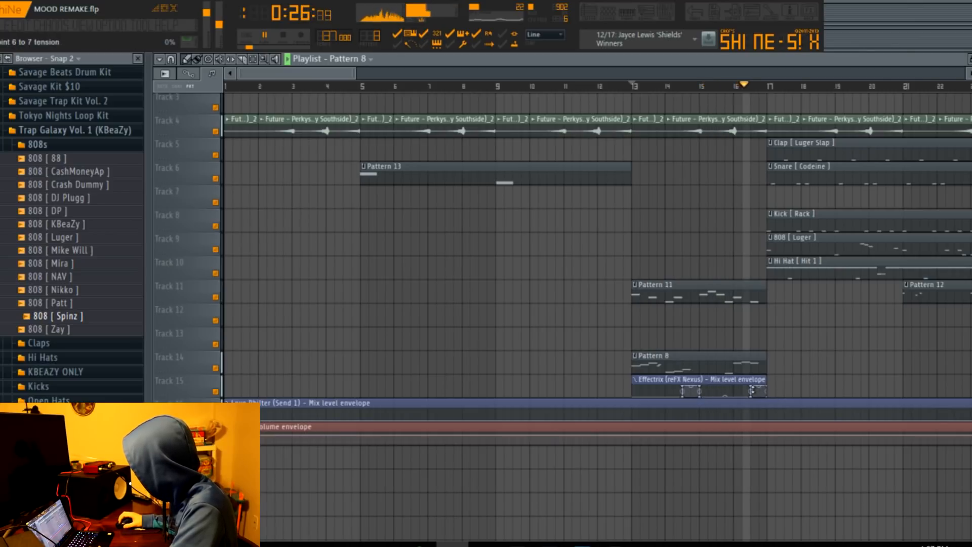
key("space")
Reopen Effectrix on the reFX Nexus track, try the 1/16 tempo, and return it to 1/32.
left_click_drag(358, 66, 574, 119)
key("F9")
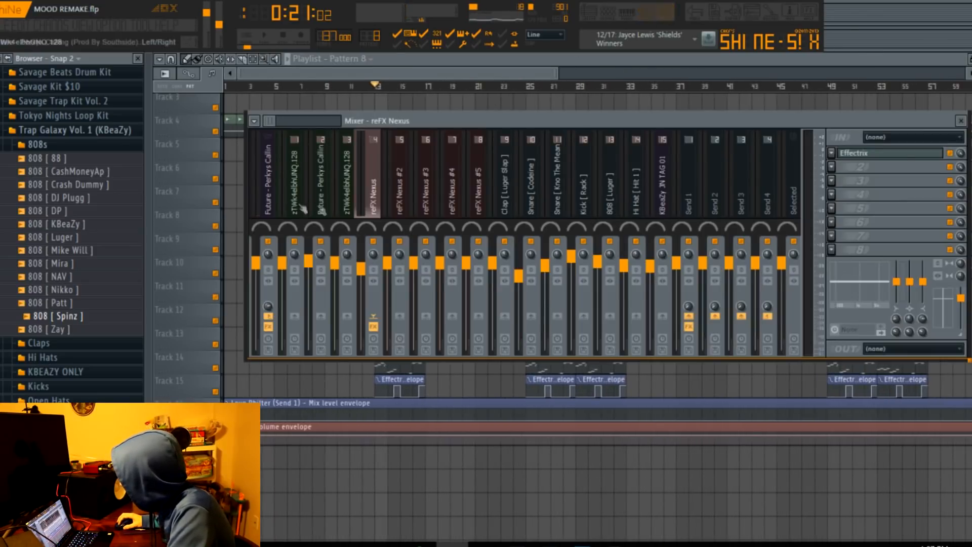
left_click(880, 157)
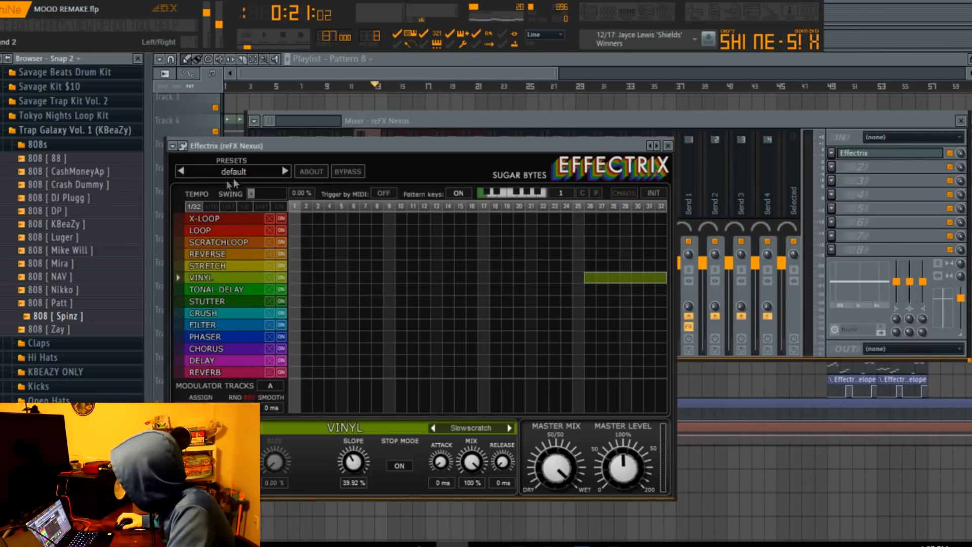
left_click(212, 205)
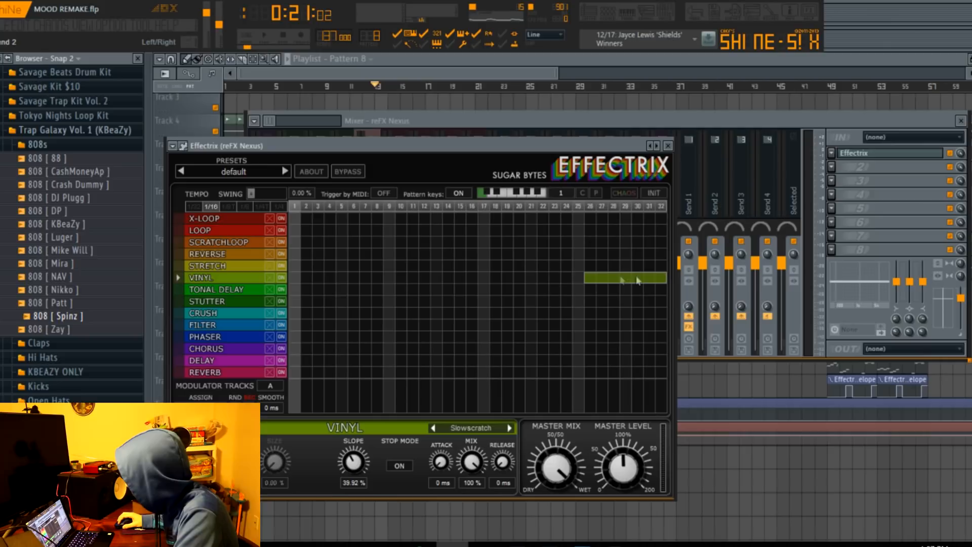
left_click(195, 206)
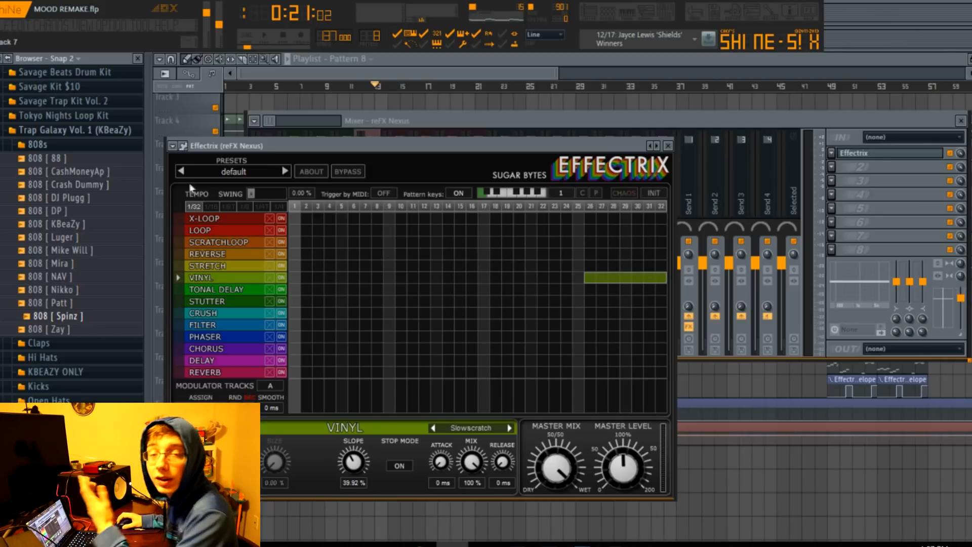
Play the arrangement from bar 13 up to the drum entry at bar 17.
mouse_move(558, 71)
left_mouse_down()
mouse_move(610, 75)
mouse_move(569, 77)
left_mouse_up()
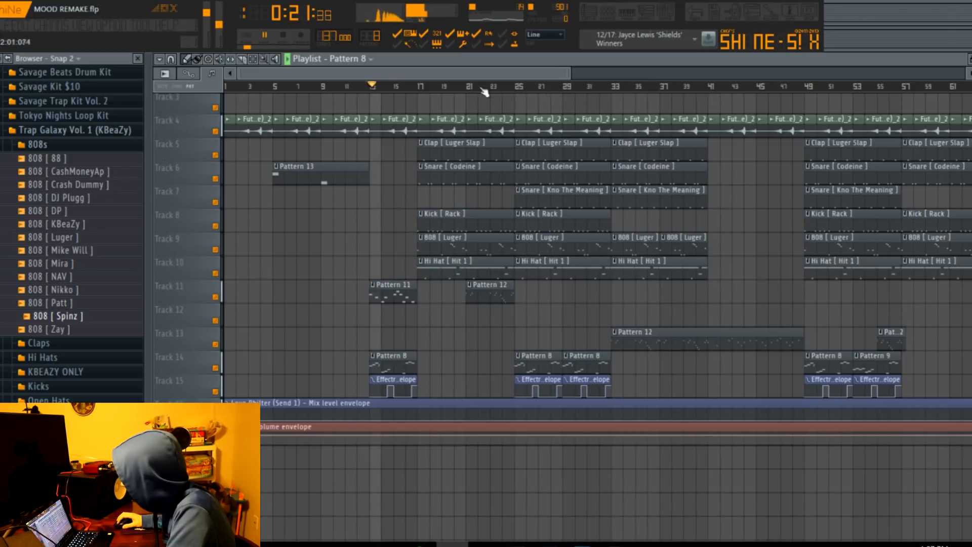
left_click_drag(571, 76, 515, 76)
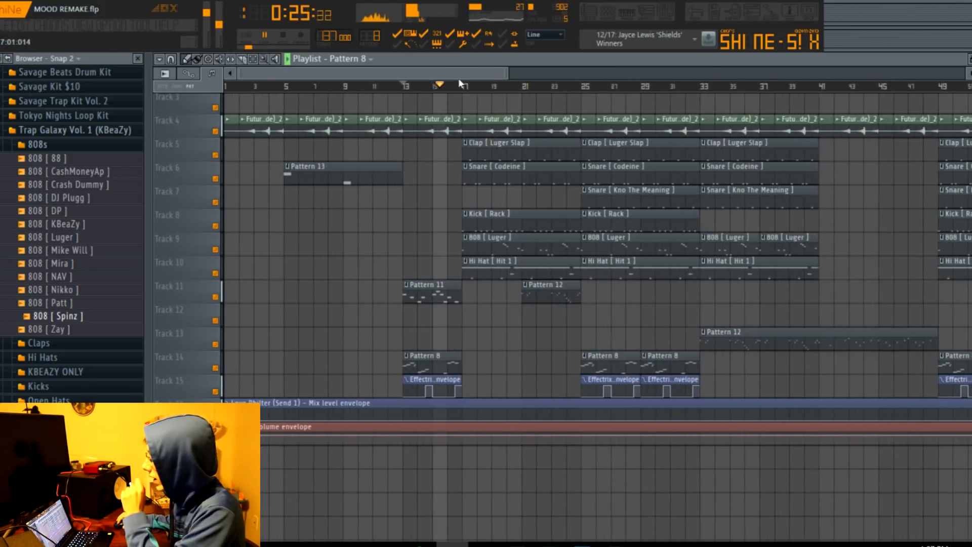
scroll(486, 107, "up", 2)
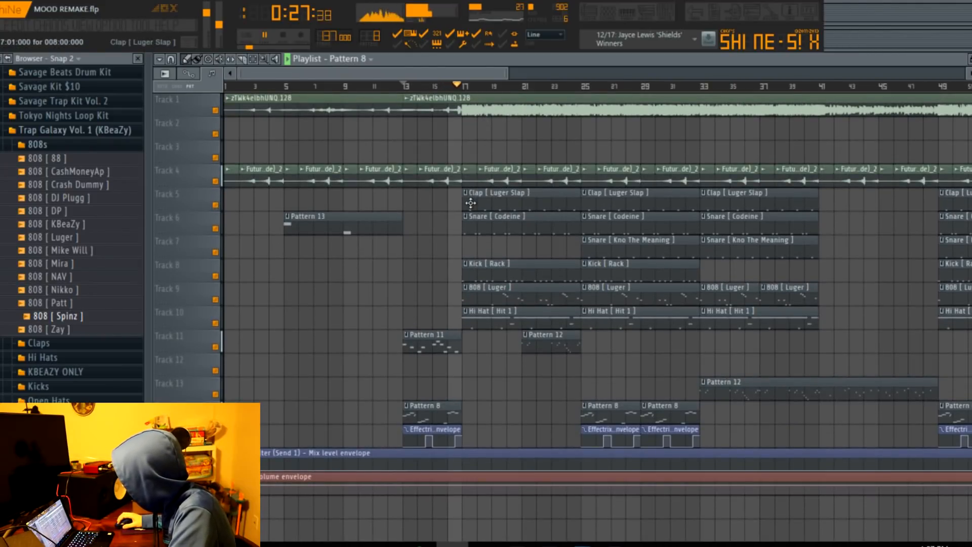
Stop playback and display Pattern 1's drum channels and steps in the channel rack.
left_click(621, 14)
key("space")
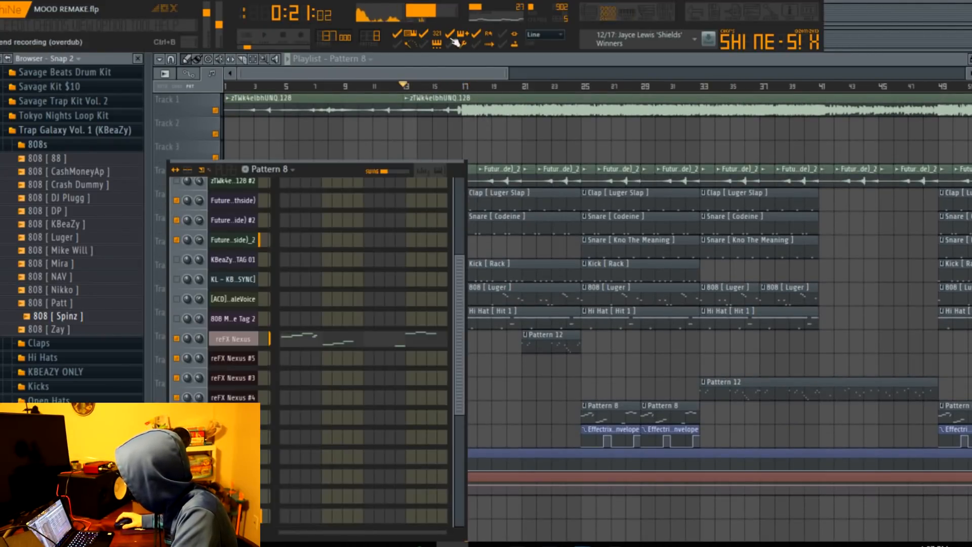
scroll(370, 41, "down", 7)
left_click_drag(376, 170, 451, 38)
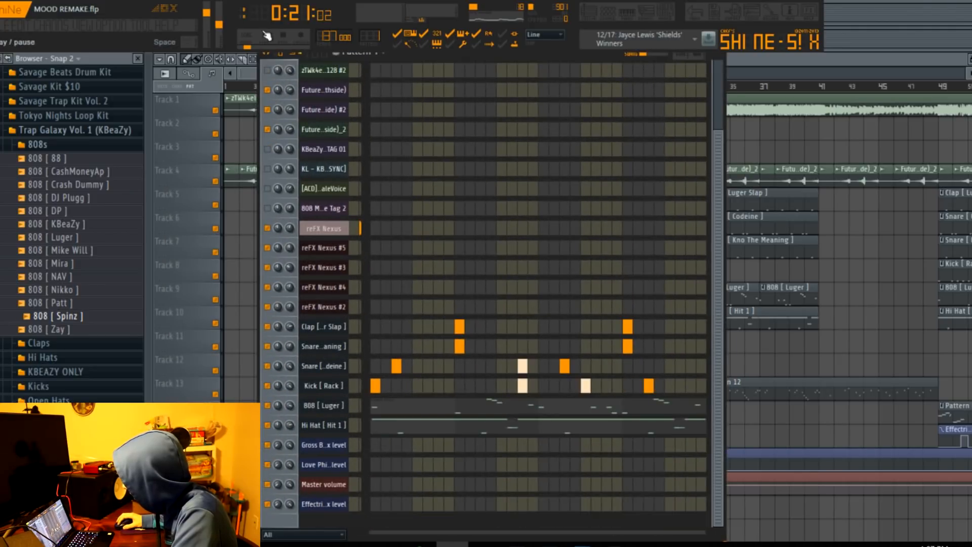
Show the 808 [ Luger ] channel's notes in Pattern 1's piano roll.
left_click(594, 19)
left_click(628, 21)
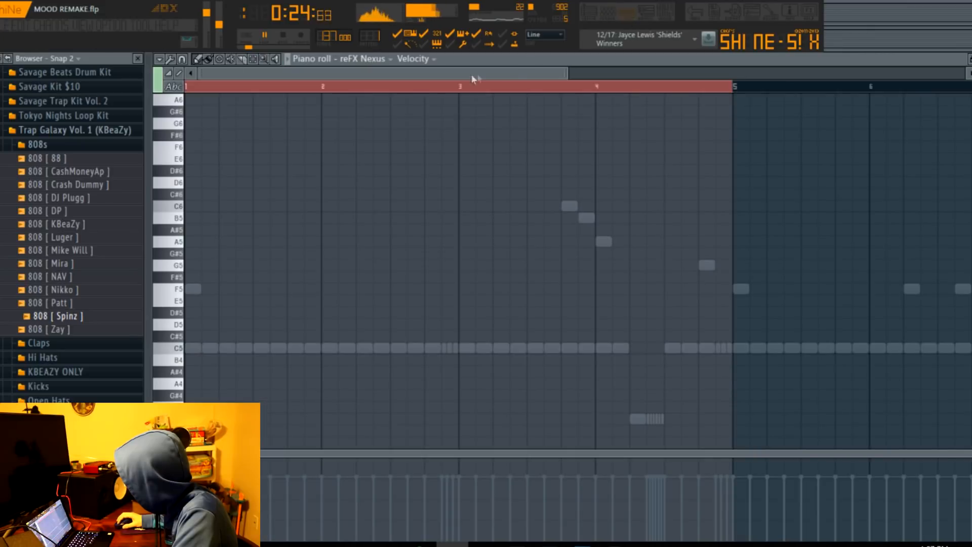
left_click(390, 59)
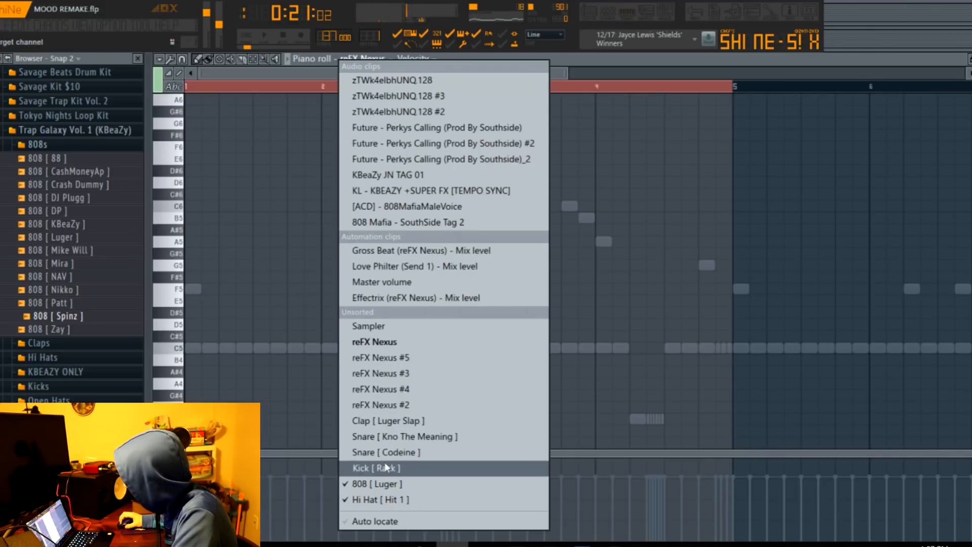
left_click(385, 481)
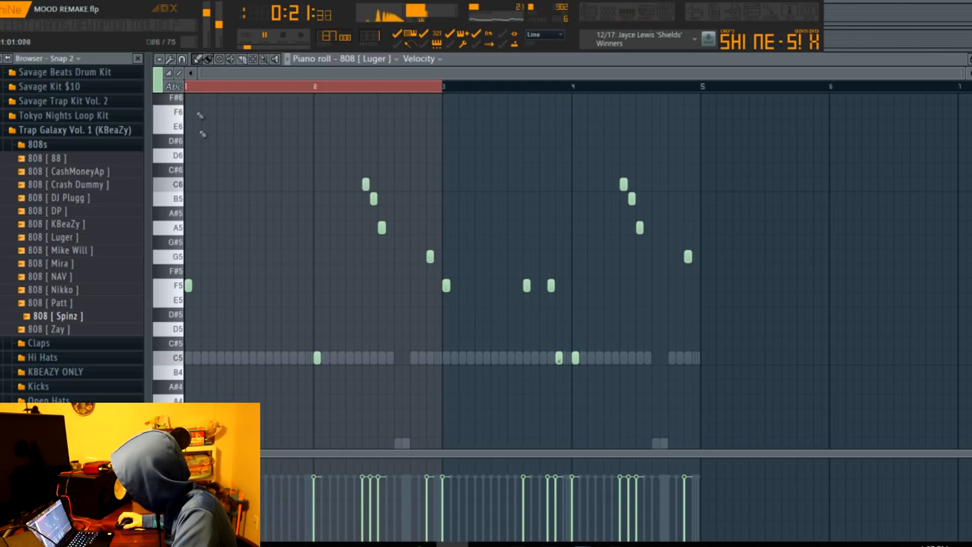
Set the playback position to bar 17 and open the 808 [ Luger ] clip's notes from Track 9.
left_click(589, 12)
left_click(464, 87)
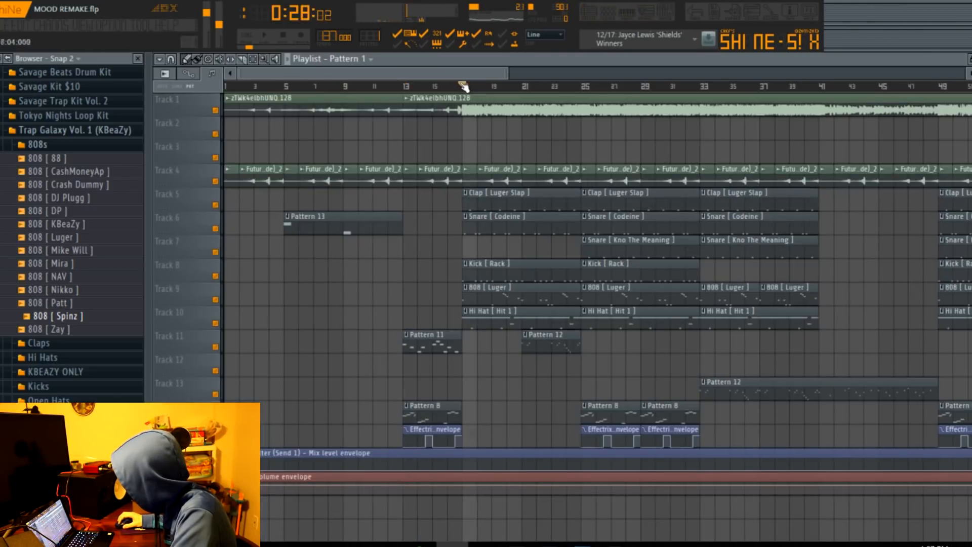
double_click(485, 293)
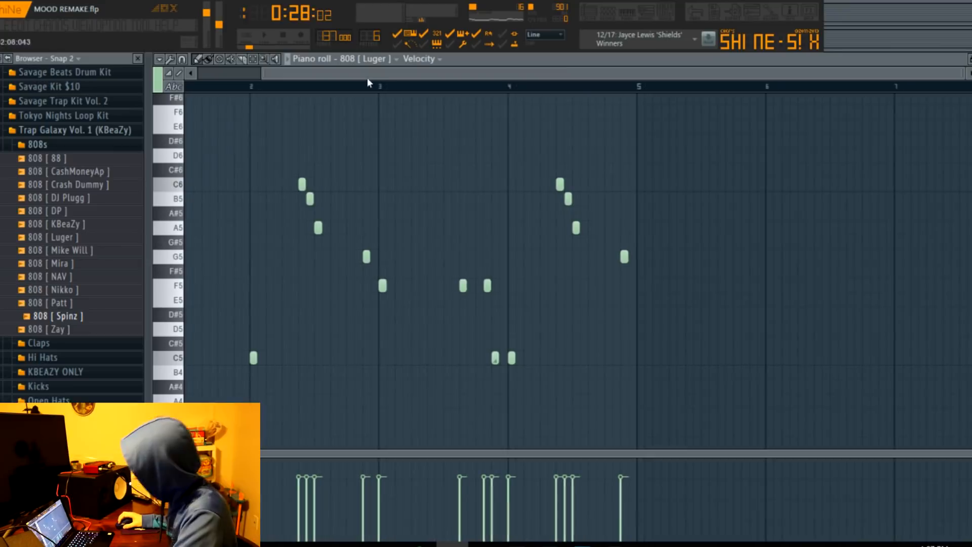
scroll(474, 149, "left", 2)
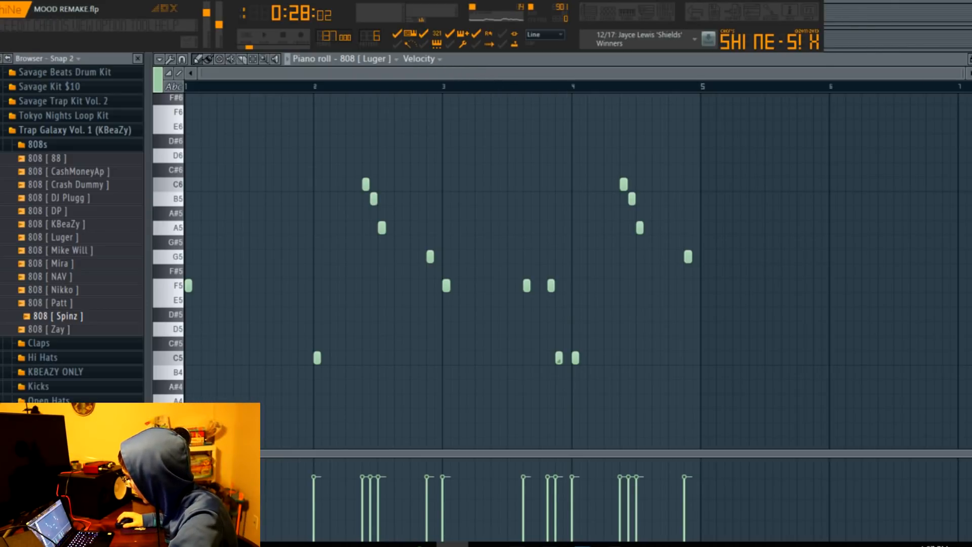
Play the 808 [ Luger ] notes in the piano roll with the full four-bar pattern in view.
left_click_drag(960, 75, 796, 82)
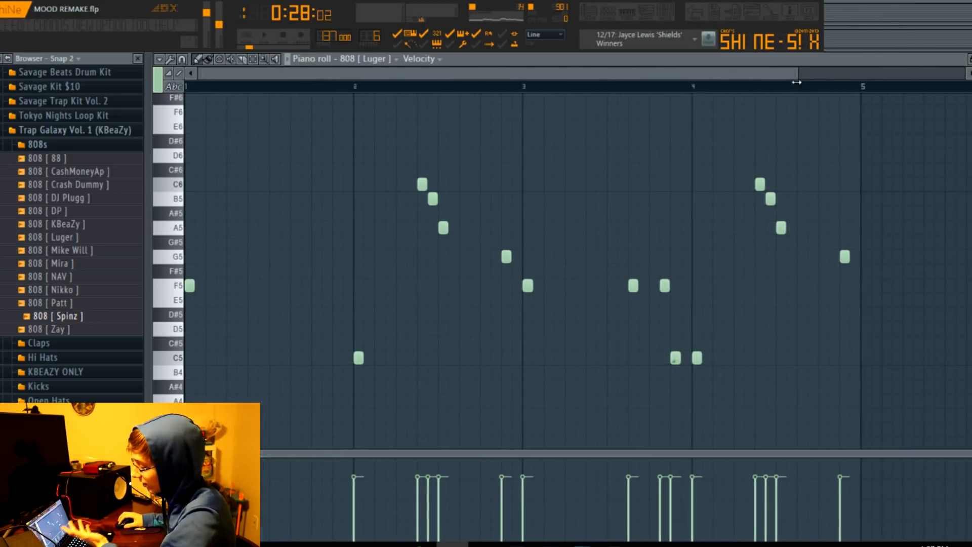
key("space")
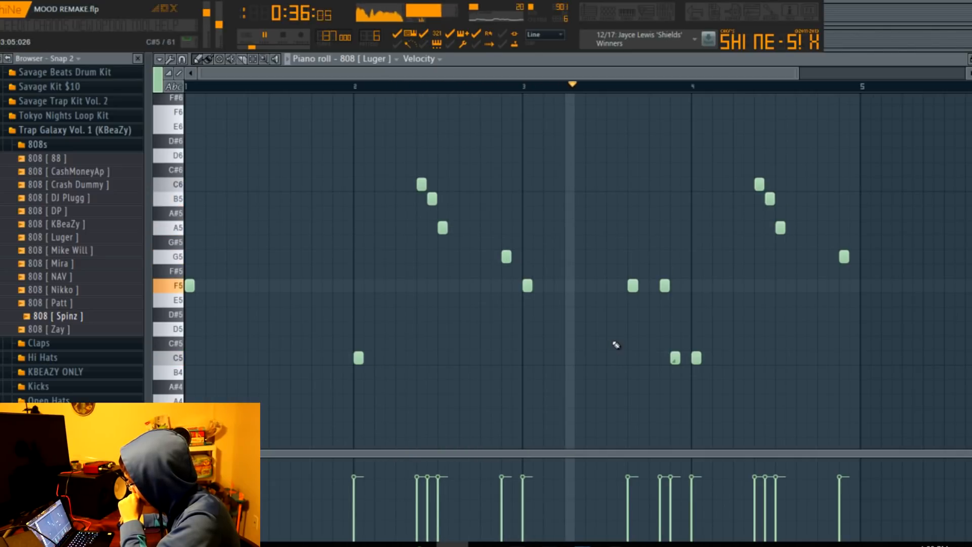
left_click_drag(799, 74, 965, 110)
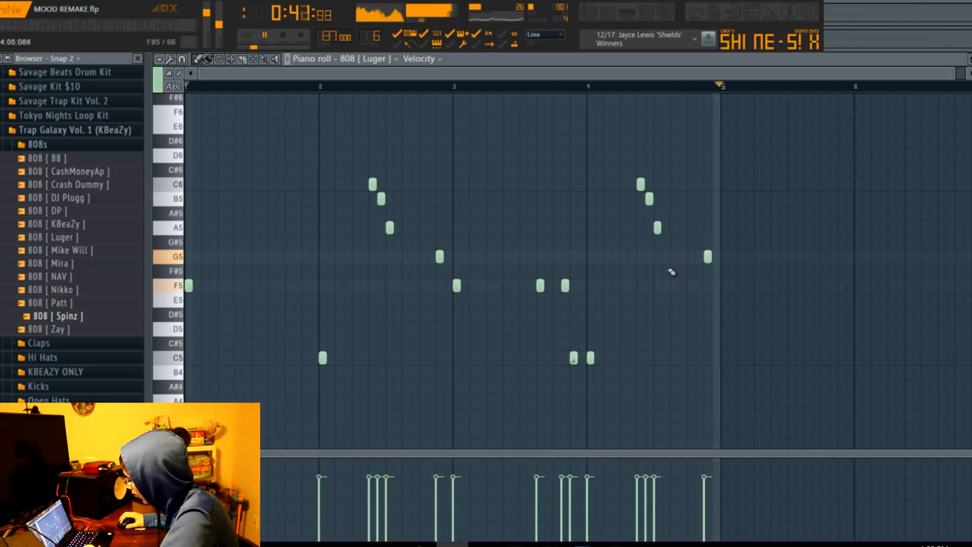
Inspect the properties of the C5 slide note just before bar 4 and replay the 808 [ Luger ] notes.
double_click(572, 358)
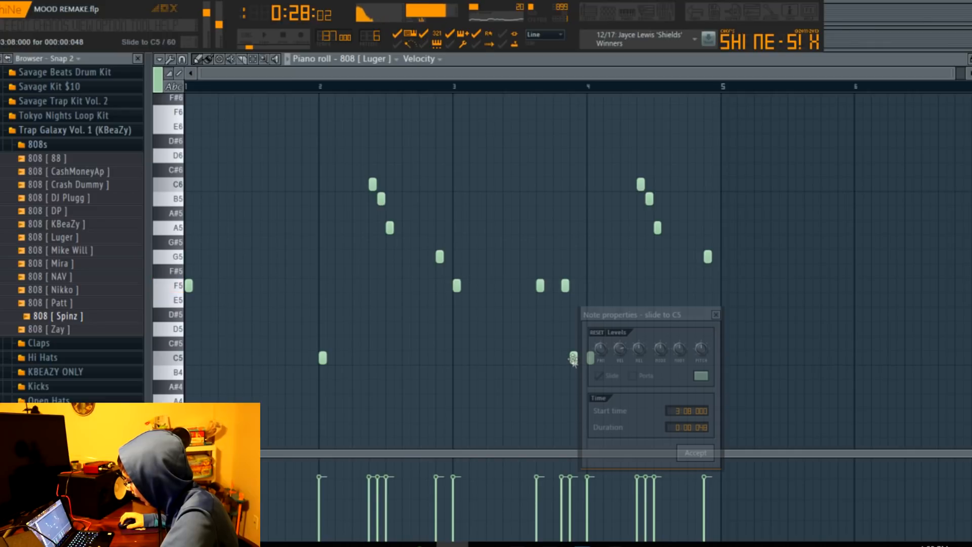
left_click(717, 315)
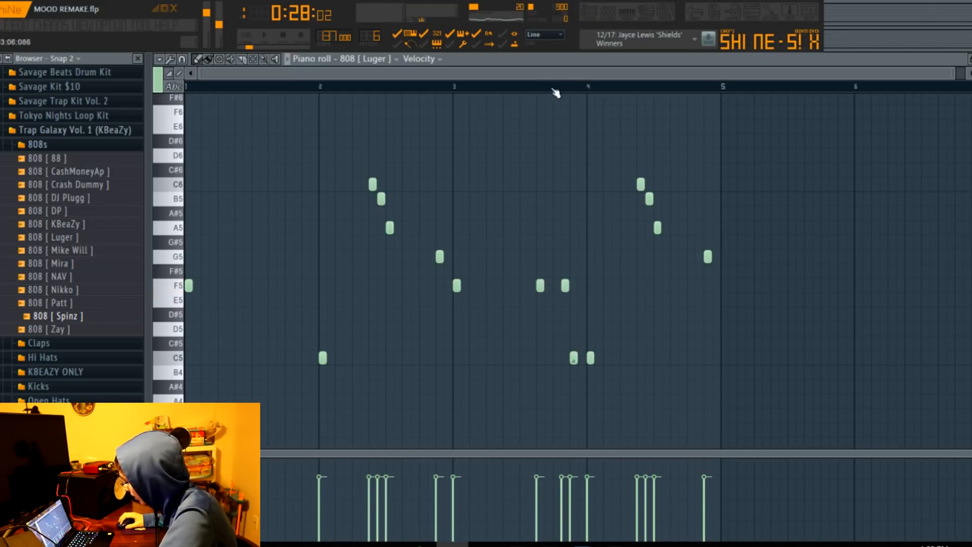
key("space")
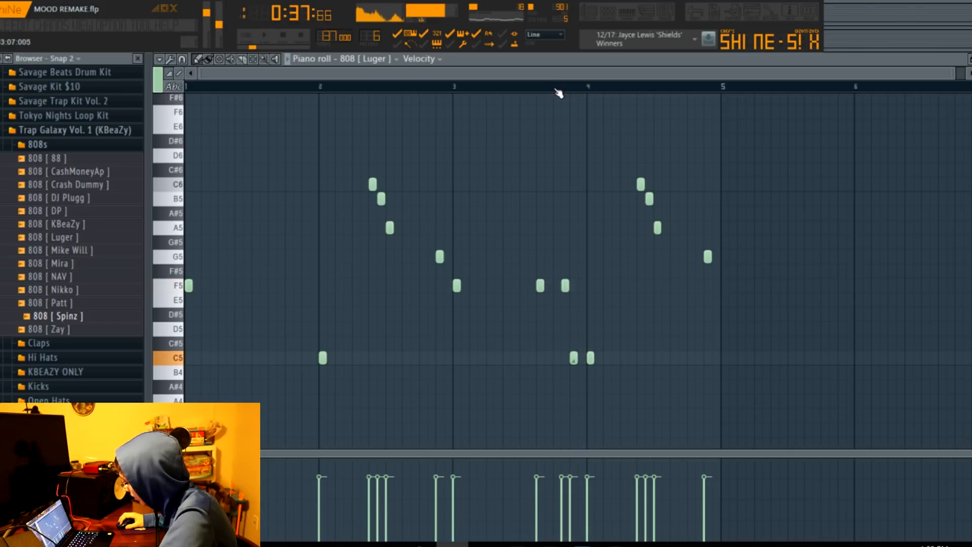
Open the Clap [ Luger Slap ] clip's notes from Track 5 and play them through from bar 17.
left_click(599, 20)
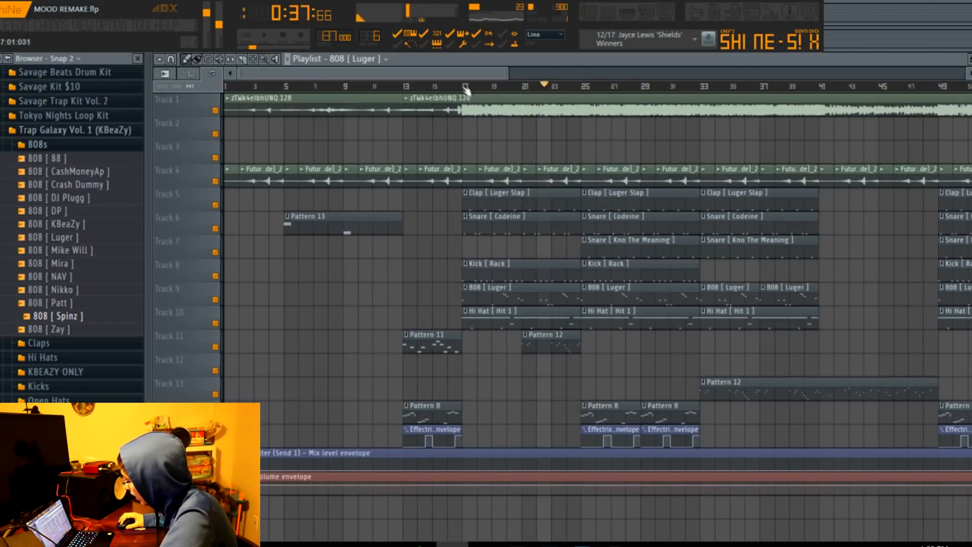
double_click(501, 198)
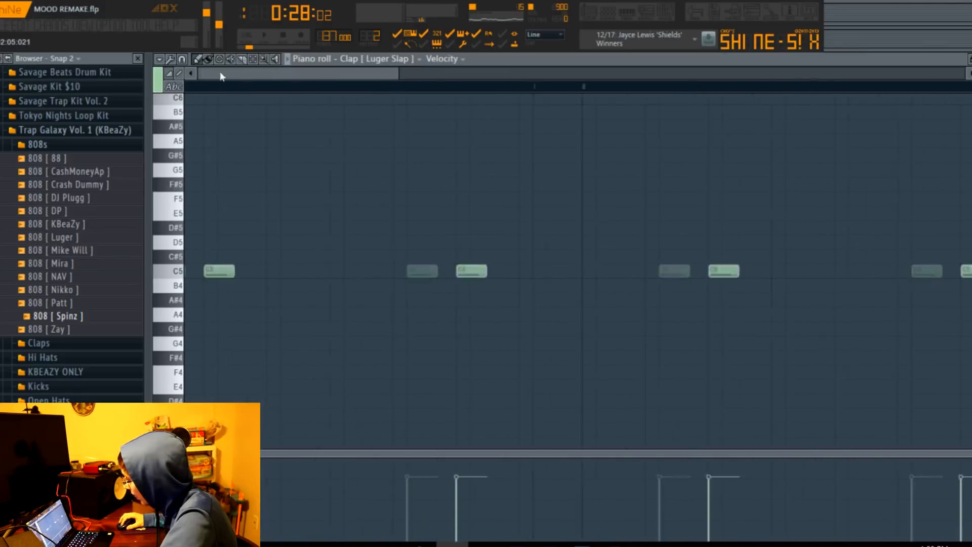
left_click_drag(847, 181, 848, 183)
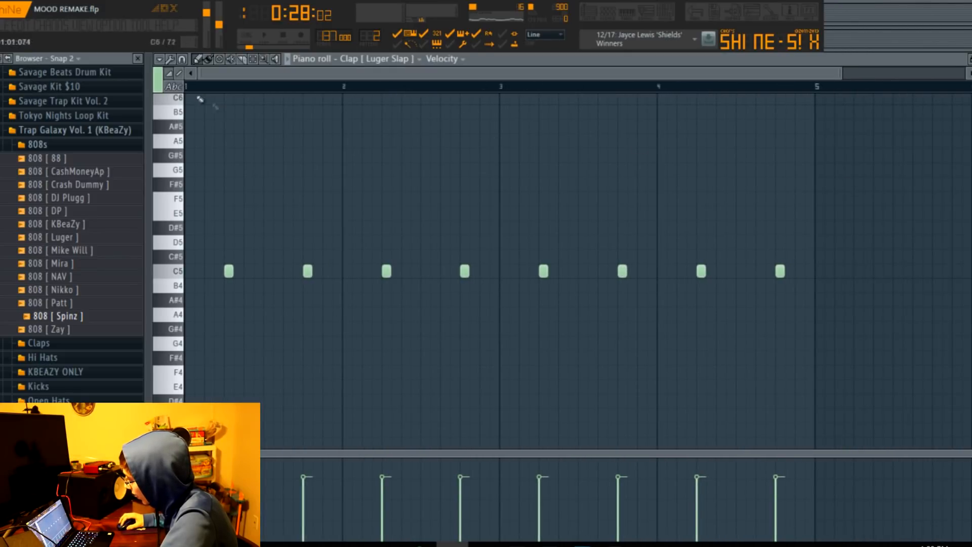
key("space")
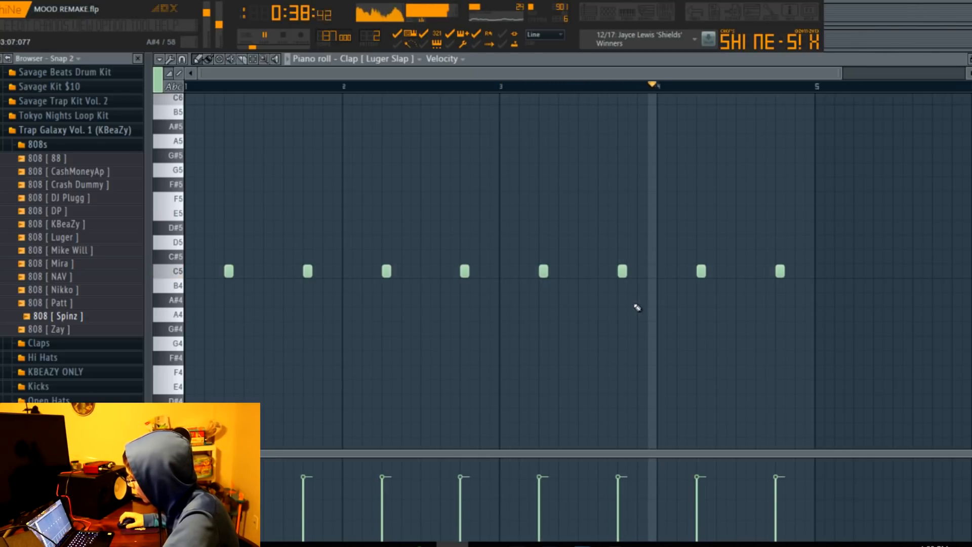
key("space")
Display the notes of the first Snare [ Codeine ] clip on Track 6 in the piano roll.
left_click(588, 14)
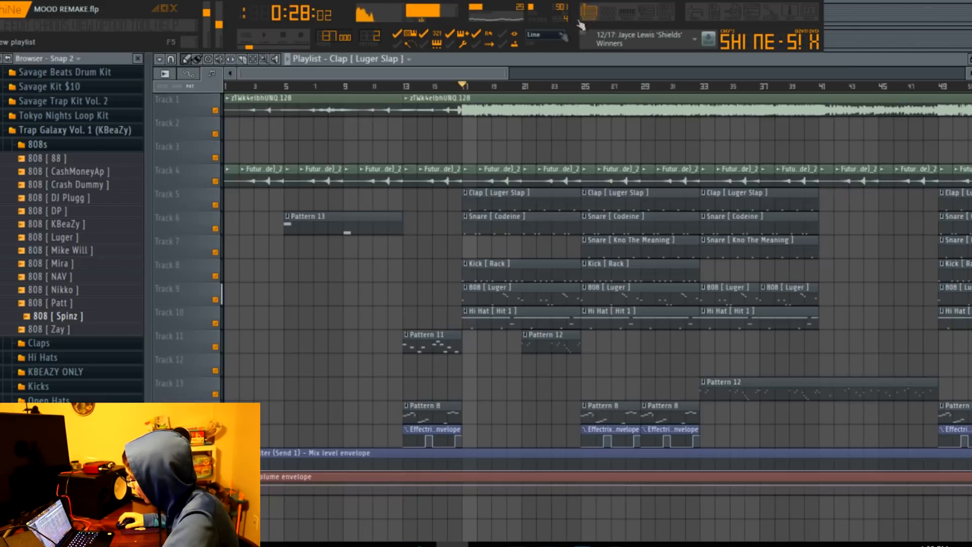
double_click(503, 232)
scroll(442, 79, "down", 5)
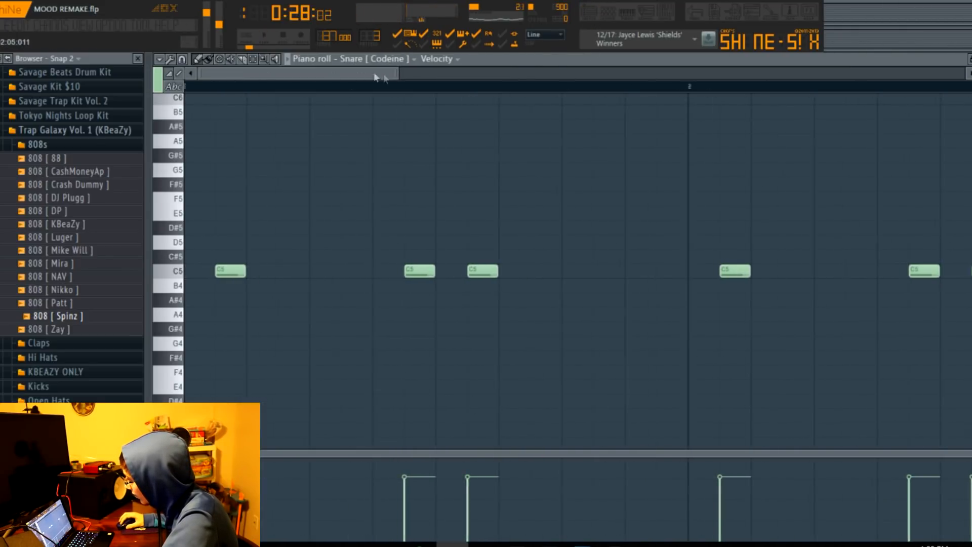
Show the Snare [ Codeine ] sample in the Snares folder of Trap Galaxy Vol. 1 (KBeaZy) and collapse the kit.
left_click(59, 145)
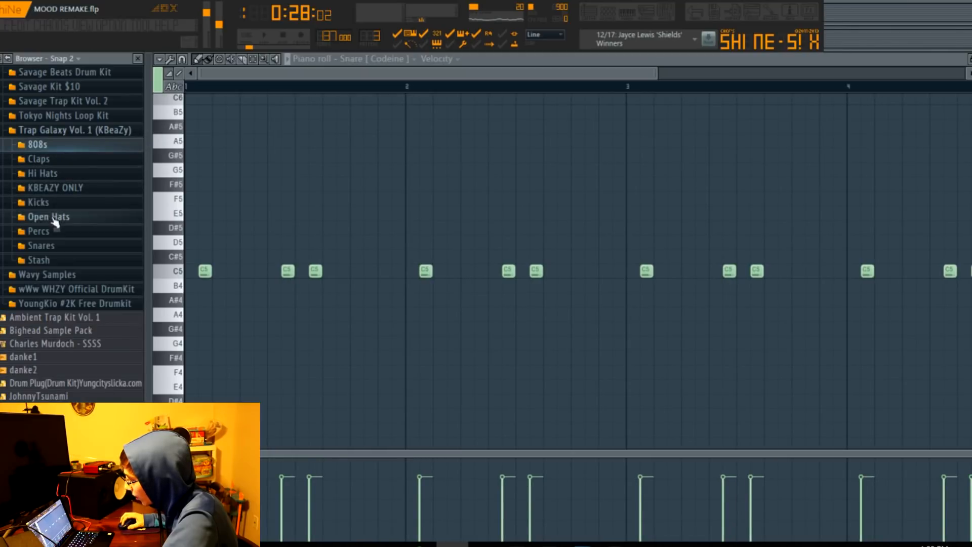
left_click(51, 247)
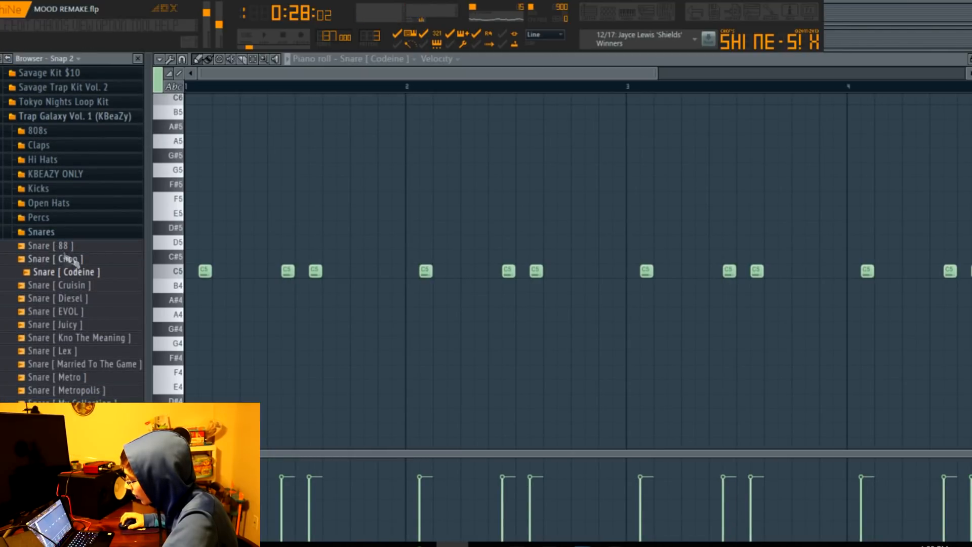
left_click(50, 231)
left_click(76, 116)
Show the Snare [ Codeine ] channel's miscellaneous settings, including its root note.
left_click(607, 13)
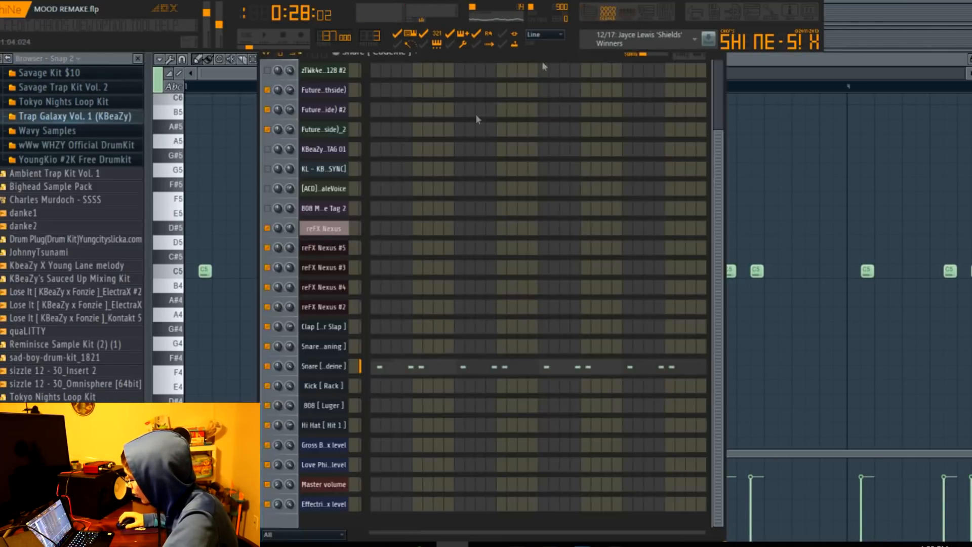
left_click(330, 371)
left_click(583, 159)
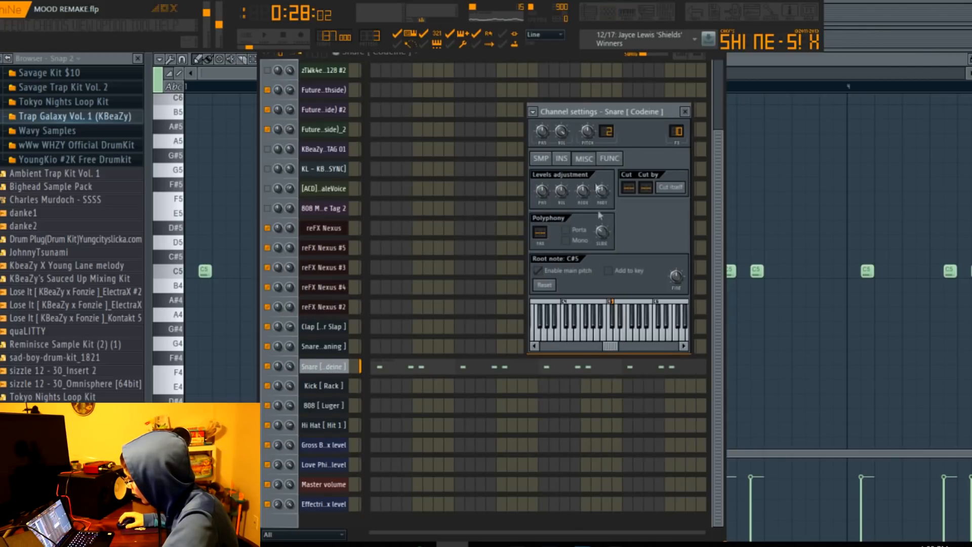
Play the beat from bar 17 while following all four bars of the Snare [ Codeine ] notes.
left_click(590, 12)
key("space")
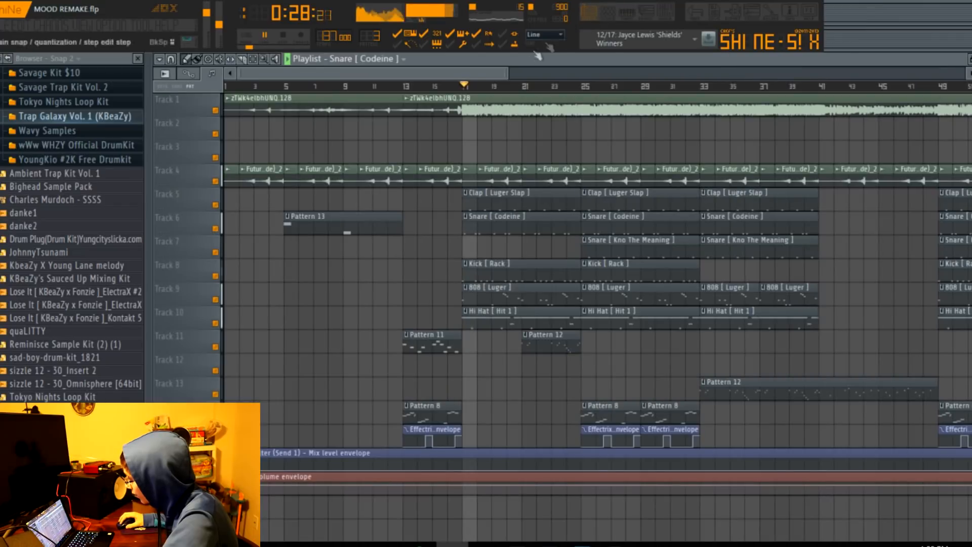
double_click(492, 225)
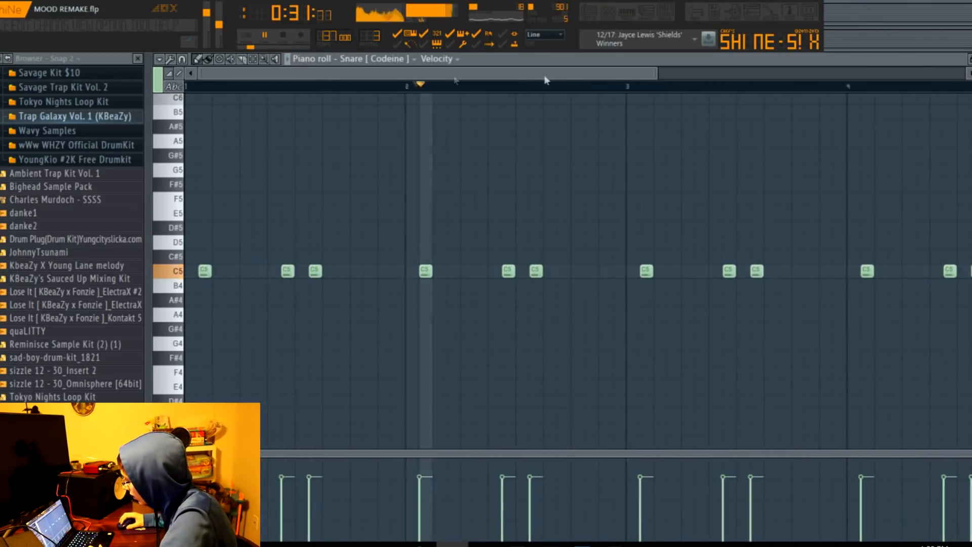
left_click_drag(658, 77, 894, 89)
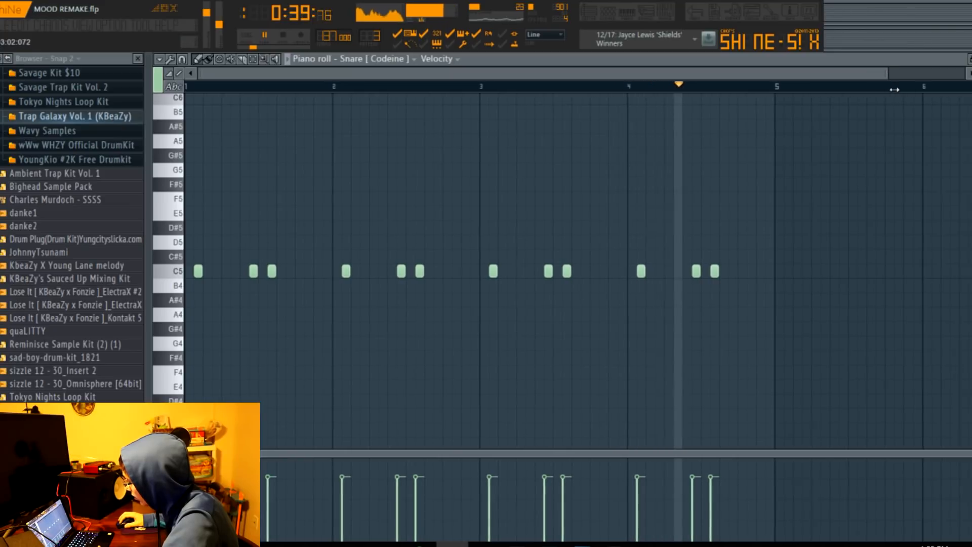
key("space")
Open the Kick [ Rack ] clip's notes from Track 8 and play the whole four-bar pattern.
left_click(592, 12)
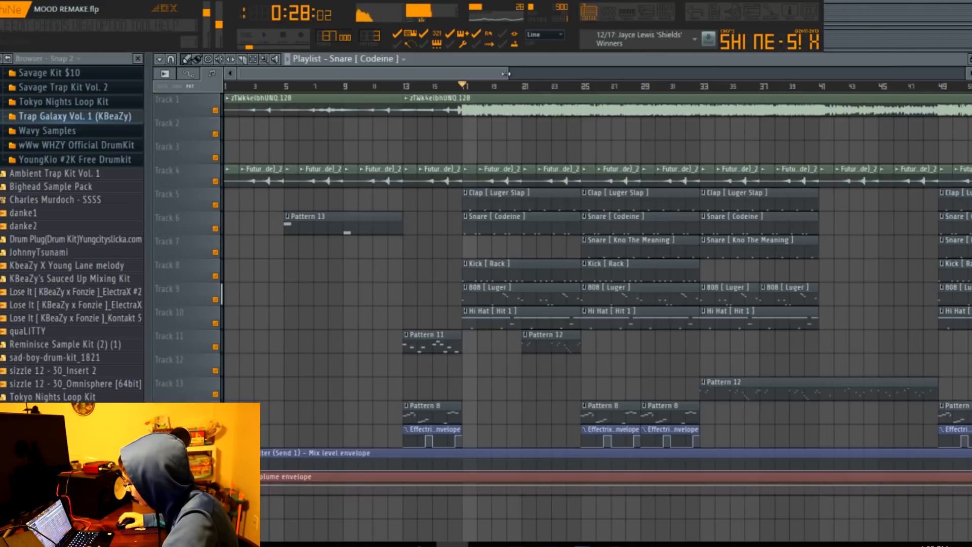
double_click(471, 280)
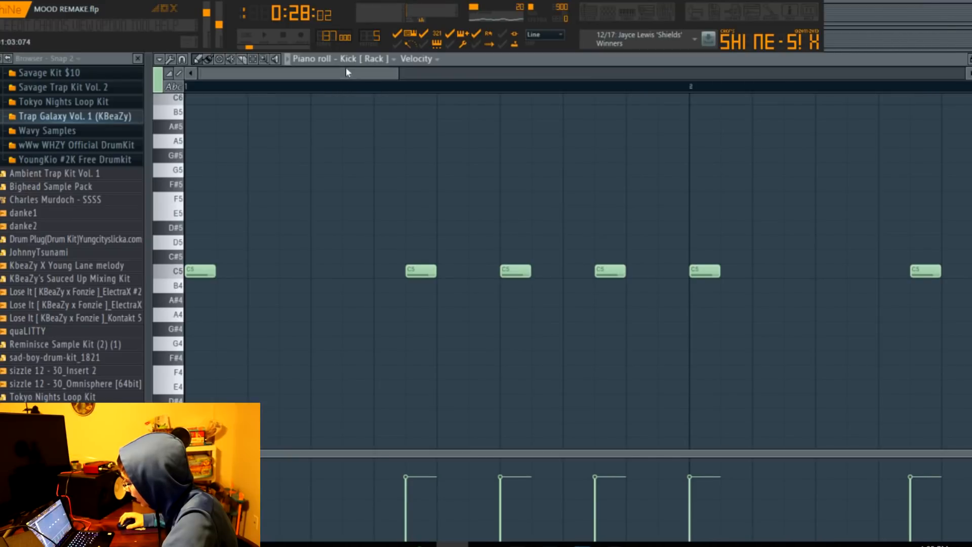
left_click_drag(408, 73, 962, 73)
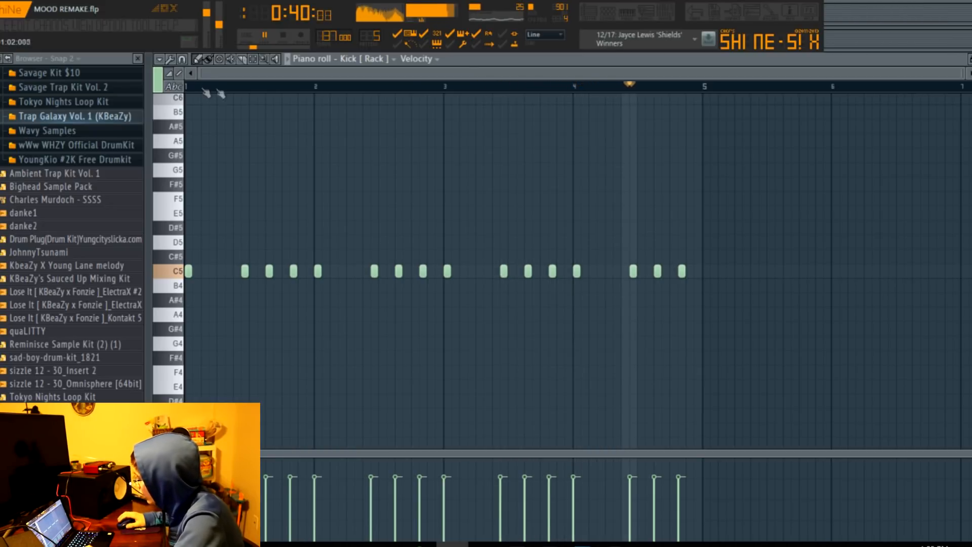
key("space")
Open the Hi Hat [ Hit 1 ] clip's notes from Track 10 and play the full pattern with its rolls.
left_click(593, 12)
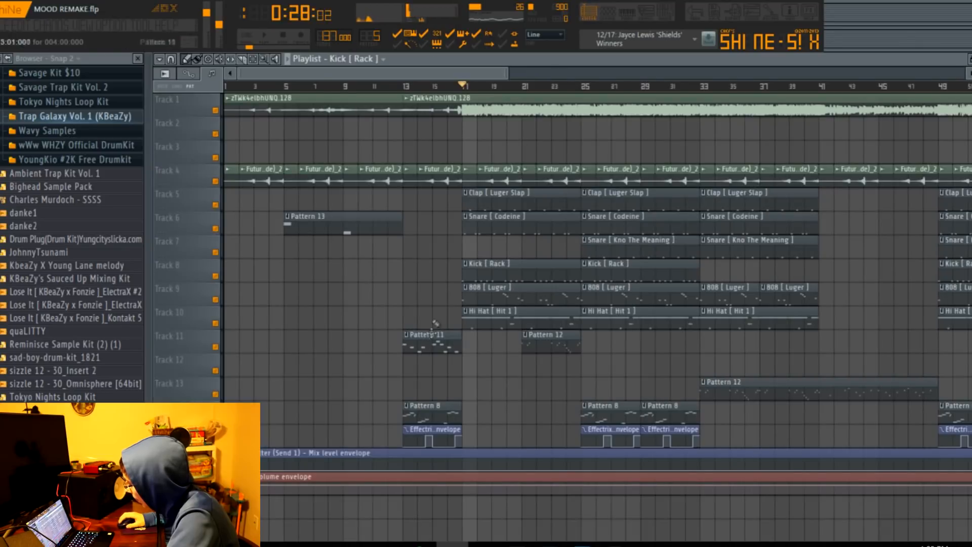
double_click(503, 318)
left_click_drag(409, 72, 282, 76)
left_click_drag(398, 74, 745, 141)
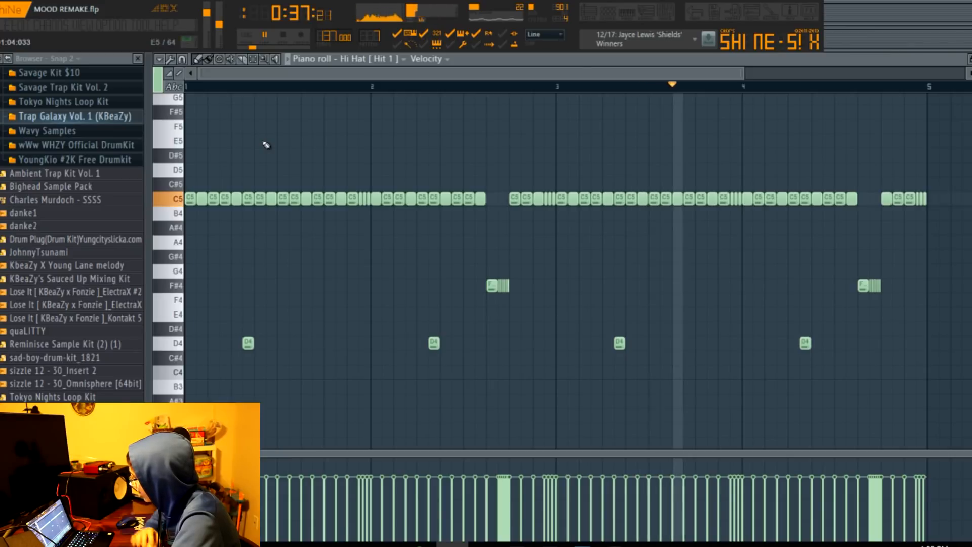
left_click_drag(743, 73, 846, 79)
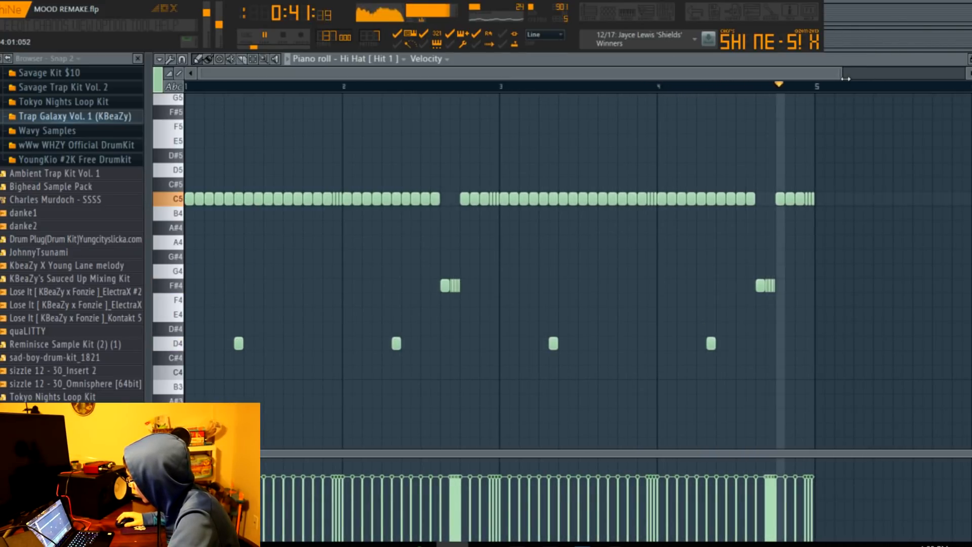
Set the playback position to bar 21 and display all of Pattern 12's reFX Nexus #4 notes from Track 11.
left_click(590, 13)
left_click_drag(511, 70, 513, 70)
left_click(520, 90)
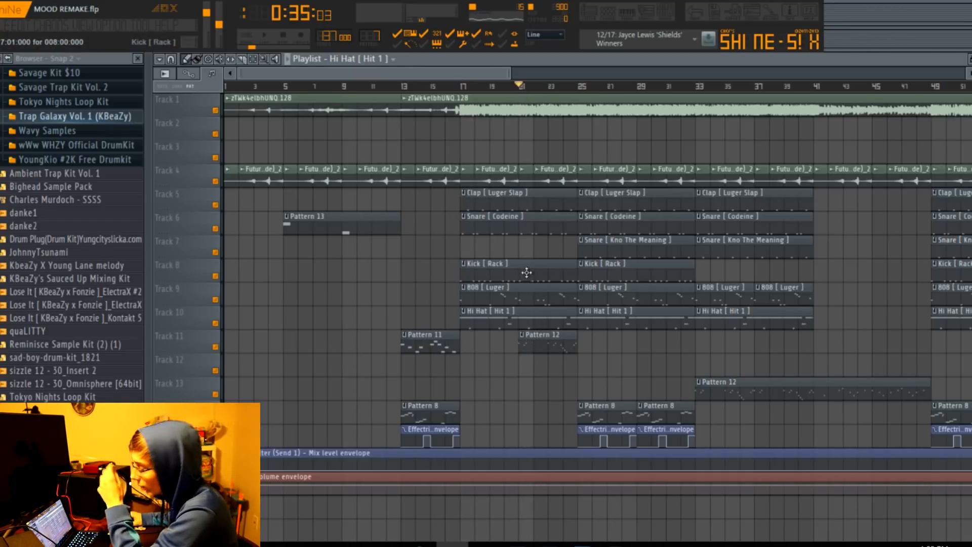
double_click(547, 346)
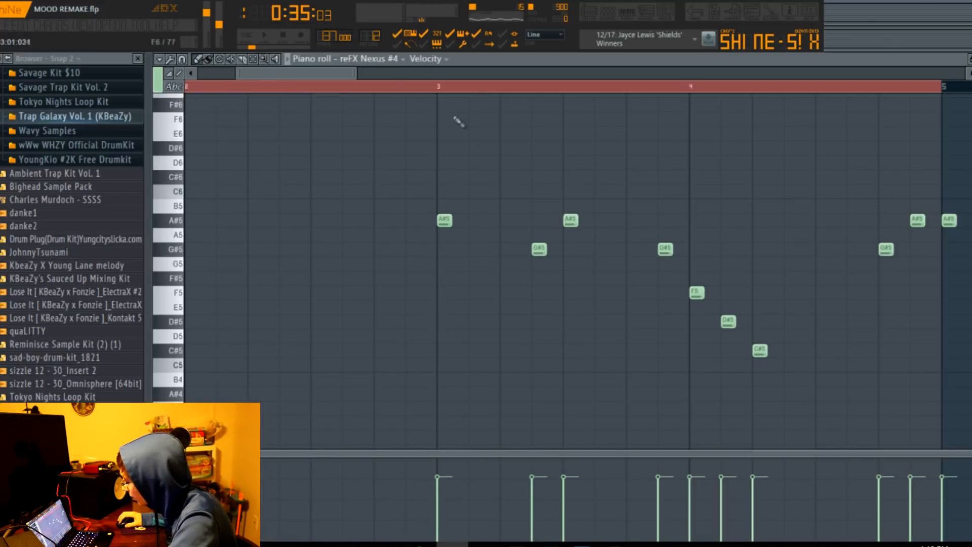
scroll(458, 122, "down", 3)
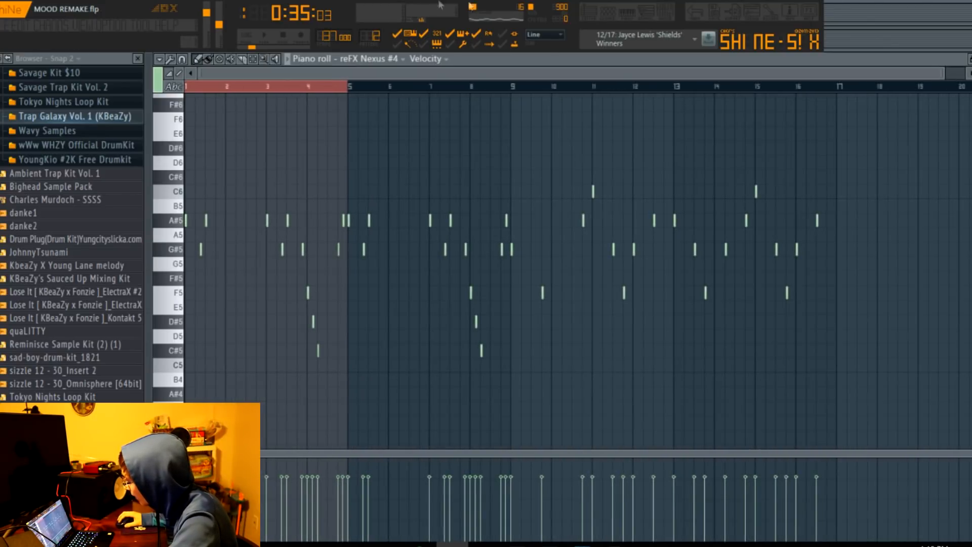
Show the Nexus presets loaded on the reFX Nexus #2 and reFX Nexus #4 channels.
left_click(601, 10)
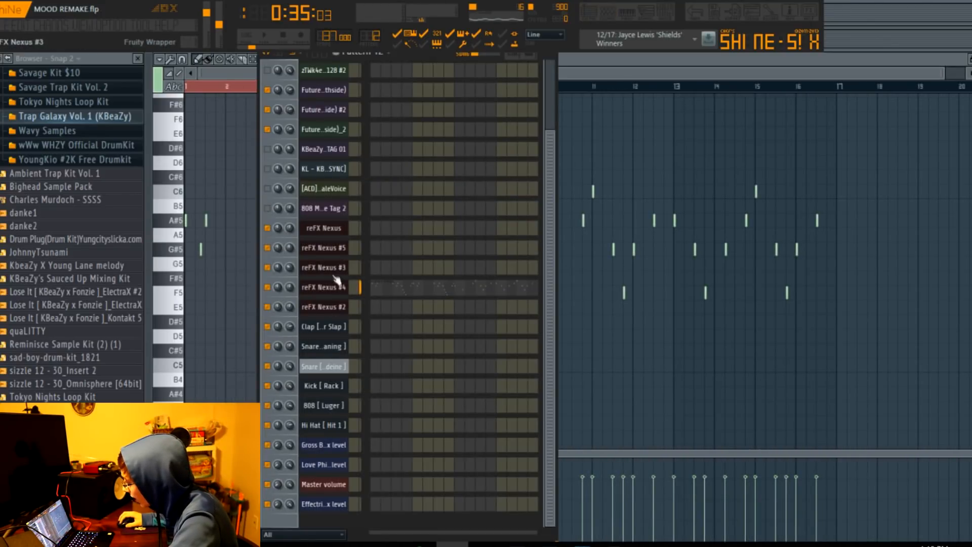
left_click(339, 308)
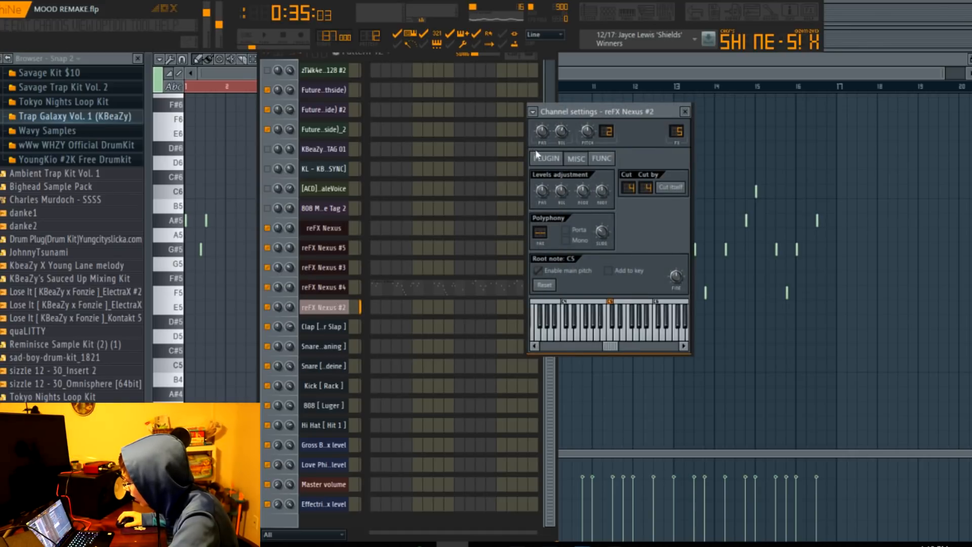
left_click(546, 158)
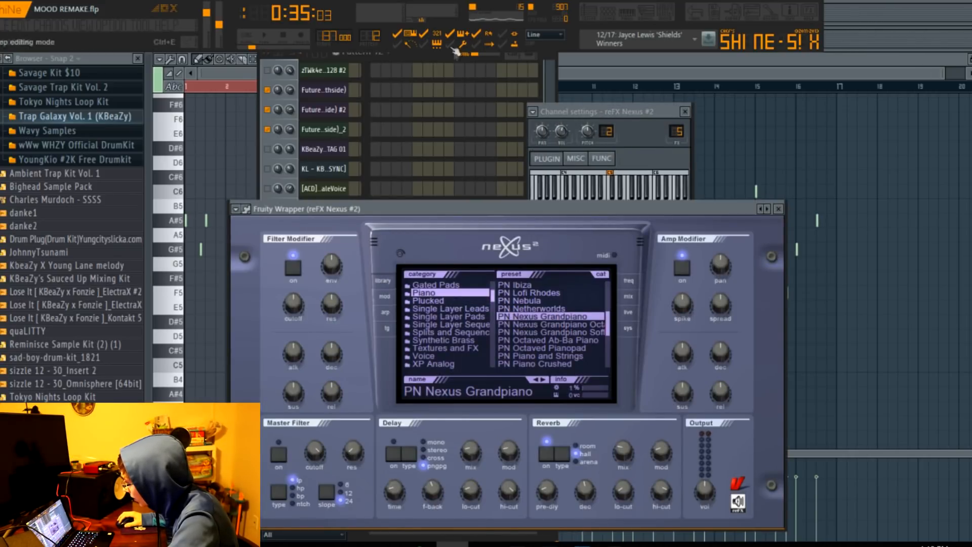
left_click(395, 62)
left_click(321, 286)
left_click_drag(432, 266, 389, 149)
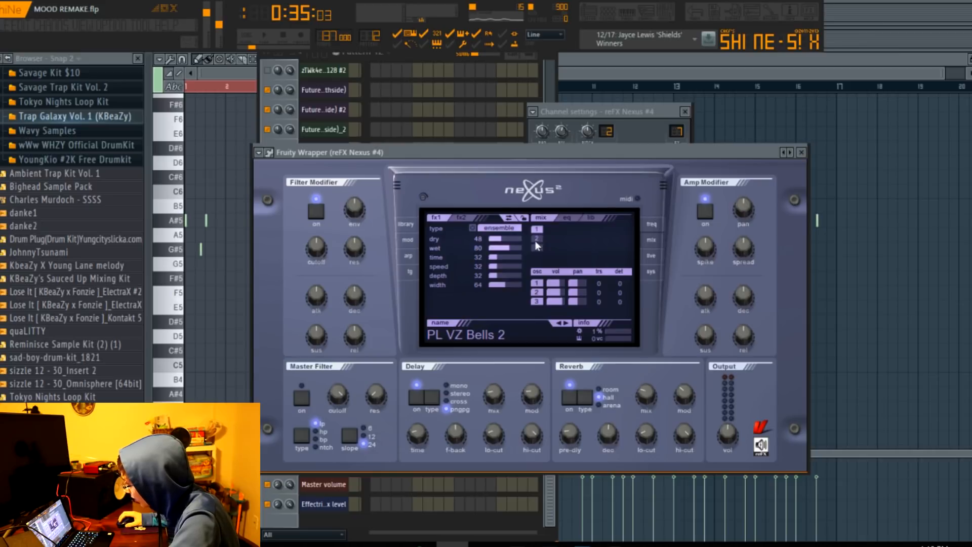
Solo Track 11 and play Pattern 12 from bar 21 while following its reFX Nexus #4 notes.
left_click(598, 17)
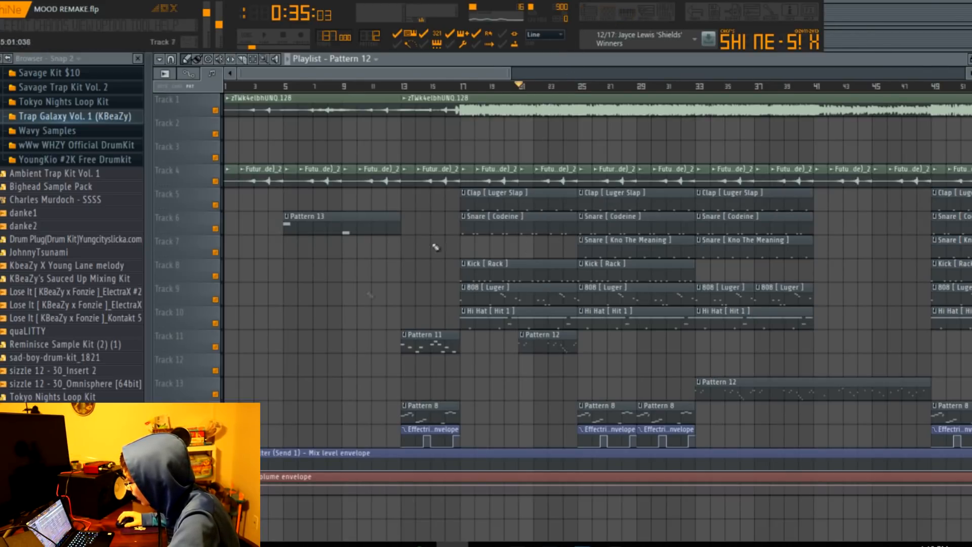
right_click(216, 347)
key("space")
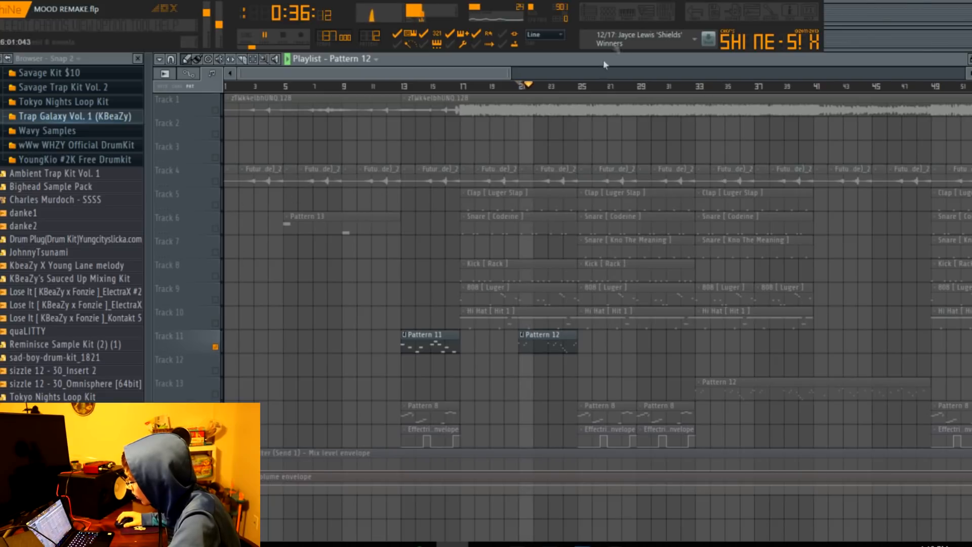
left_click(626, 14)
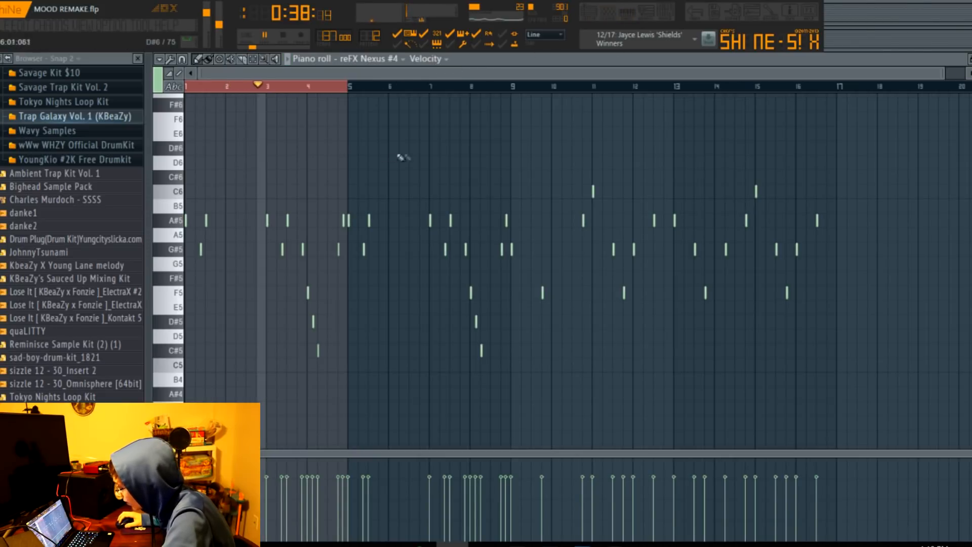
Review the spacing of the reFX Nexus #4 notes and set the song's playback position to bar 33.
left_click_drag(945, 73, 677, 106)
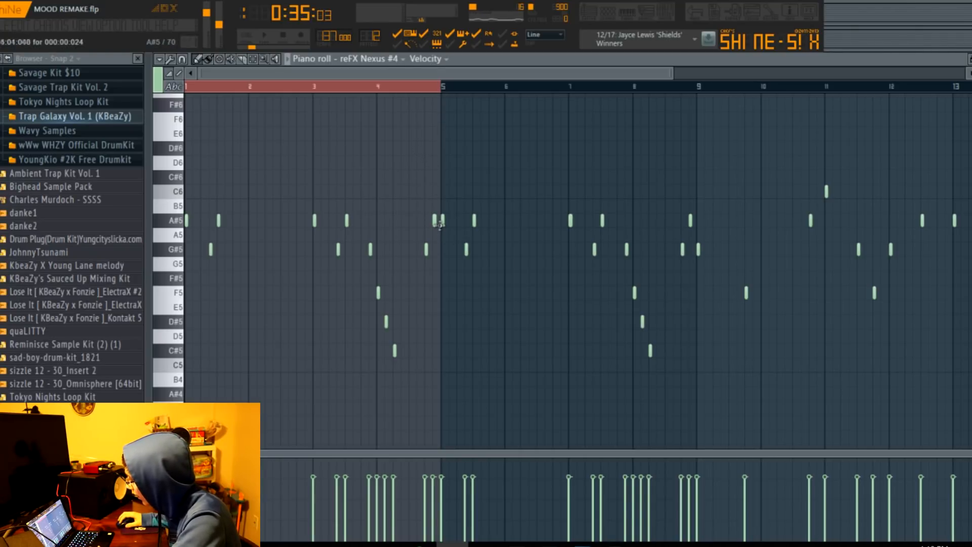
left_click_drag(674, 68, 962, 68)
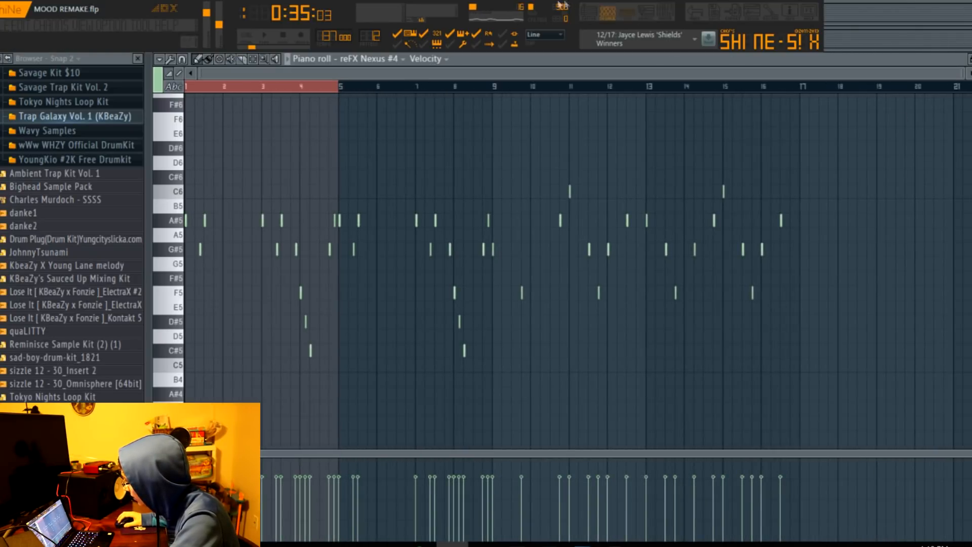
left_click(589, 15)
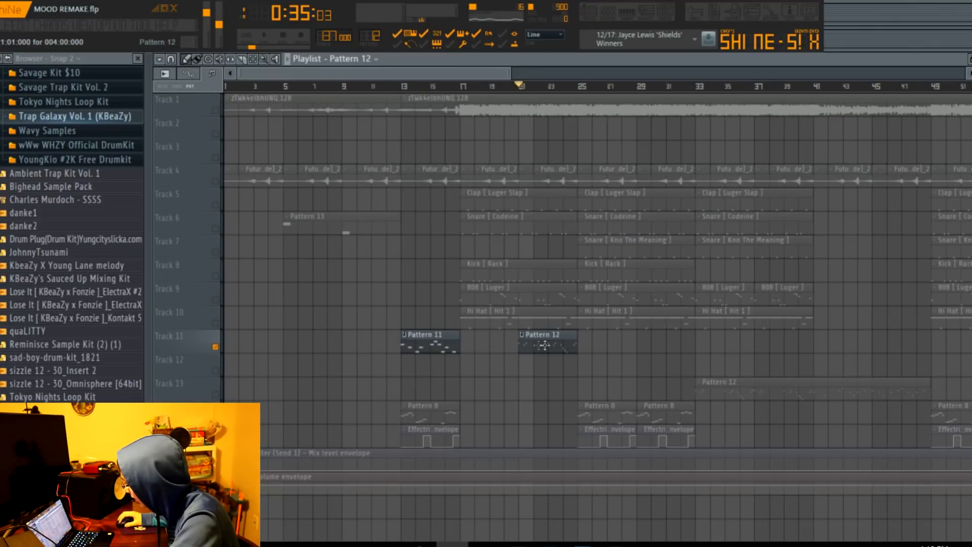
left_click_drag(507, 74, 754, 74)
left_click(475, 93)
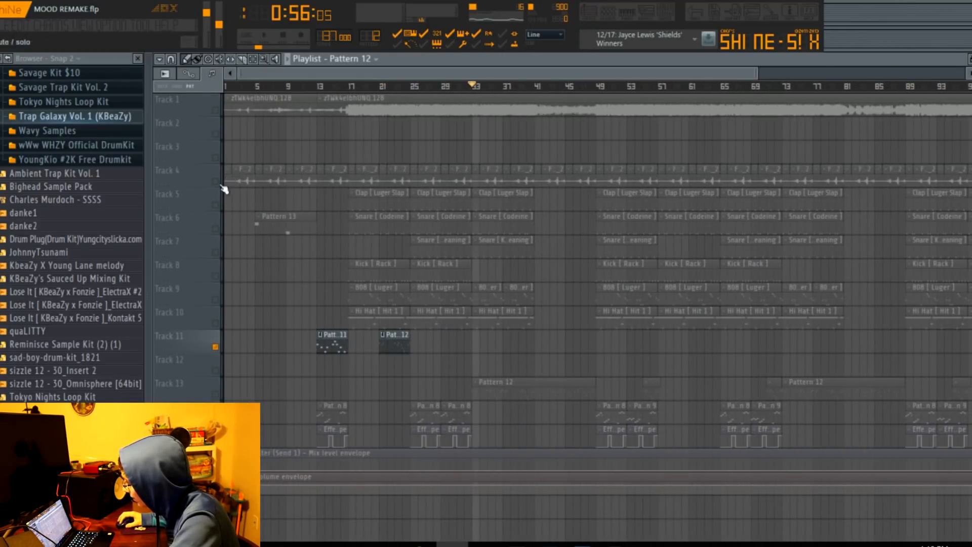
Display the full note pattern of the Snare [ Kno The Meaning ] clip at bar 33 on Track 7.
double_click(482, 248)
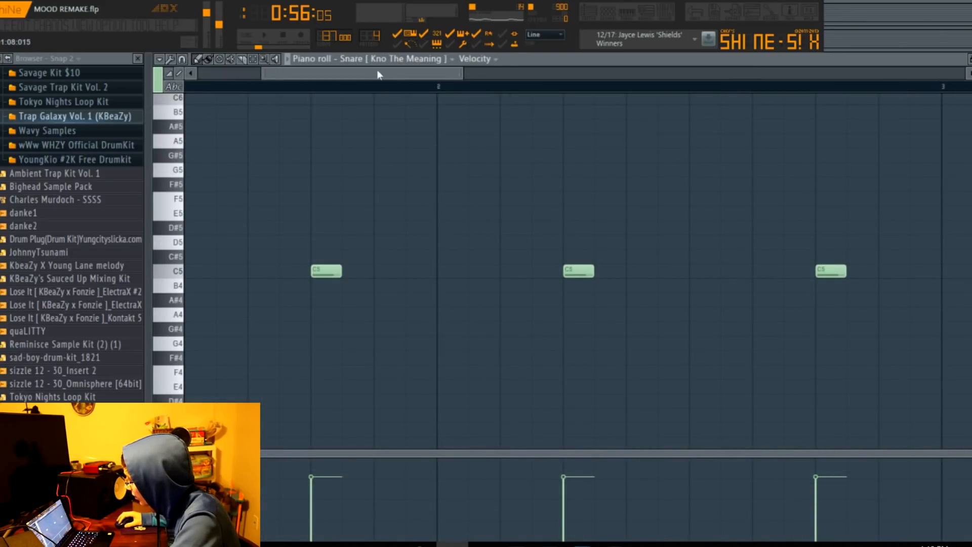
left_click_drag(377, 73, 261, 93)
left_click_drag(402, 79, 965, 75)
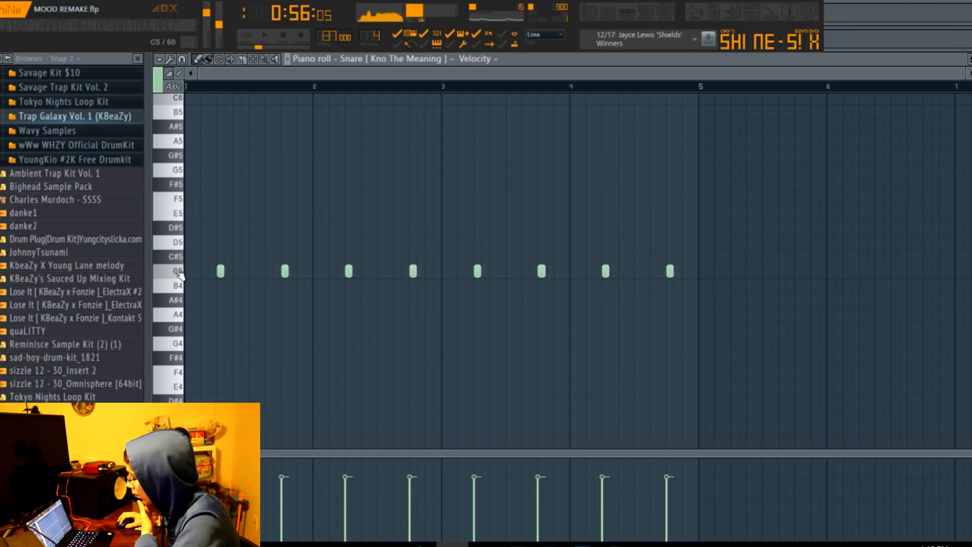
left_click(596, 8)
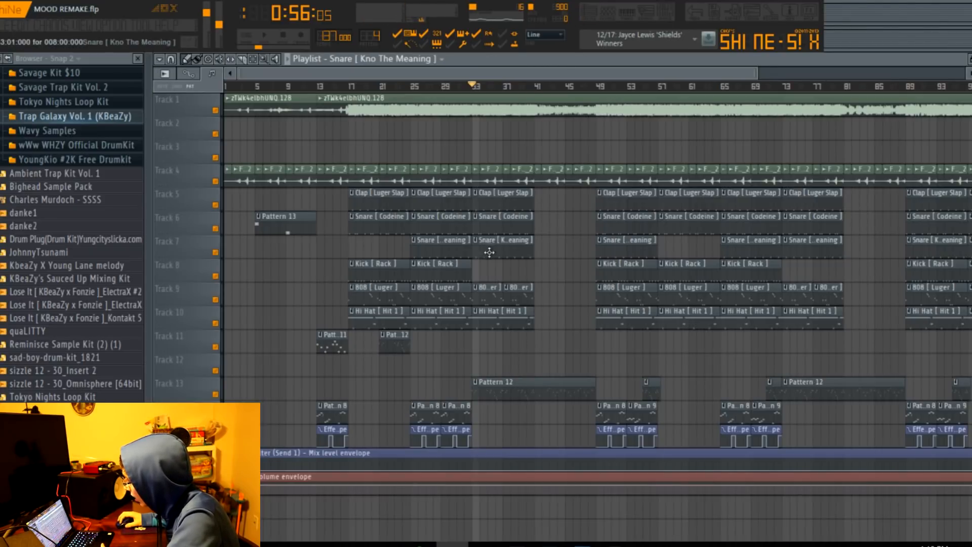
Check the Snare [ Kno The Meaning ] channel's volume and briefly play the arrangement from bar 33.
left_click(608, 11)
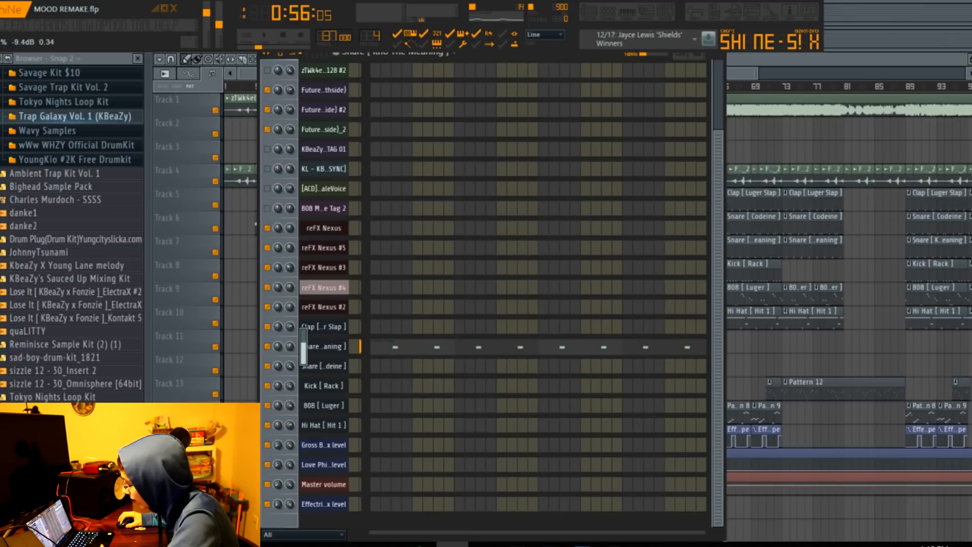
left_click(588, 11)
key("space")
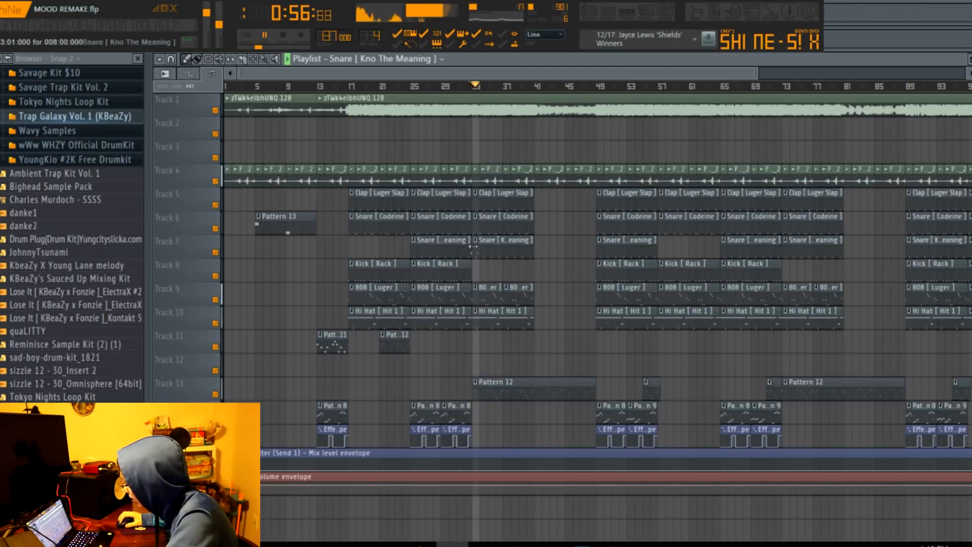
key("space")
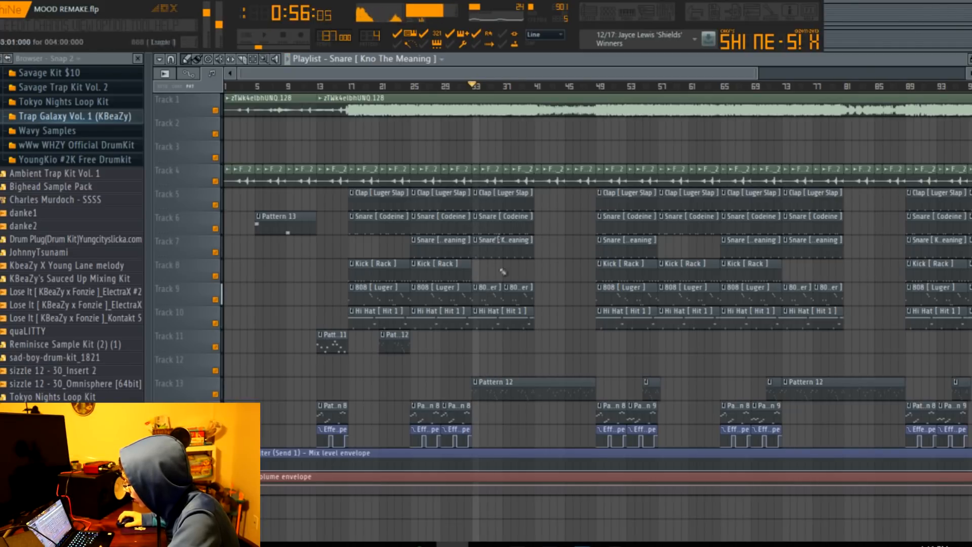
Show all reFX Nexus #4 notes of the long Pattern 12 clip on Track 13 and try playing the pattern alone.
double_click(494, 388)
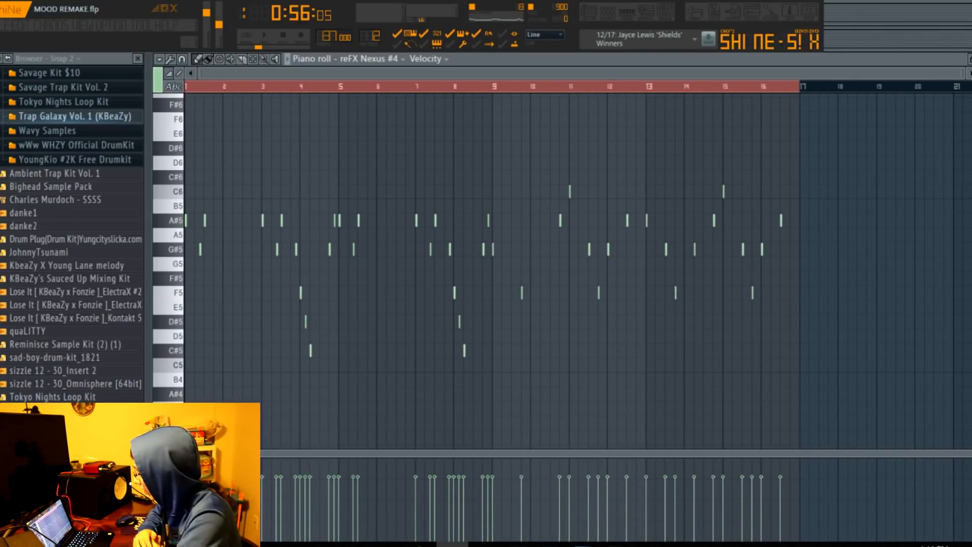
left_click_drag(962, 72, 941, 116)
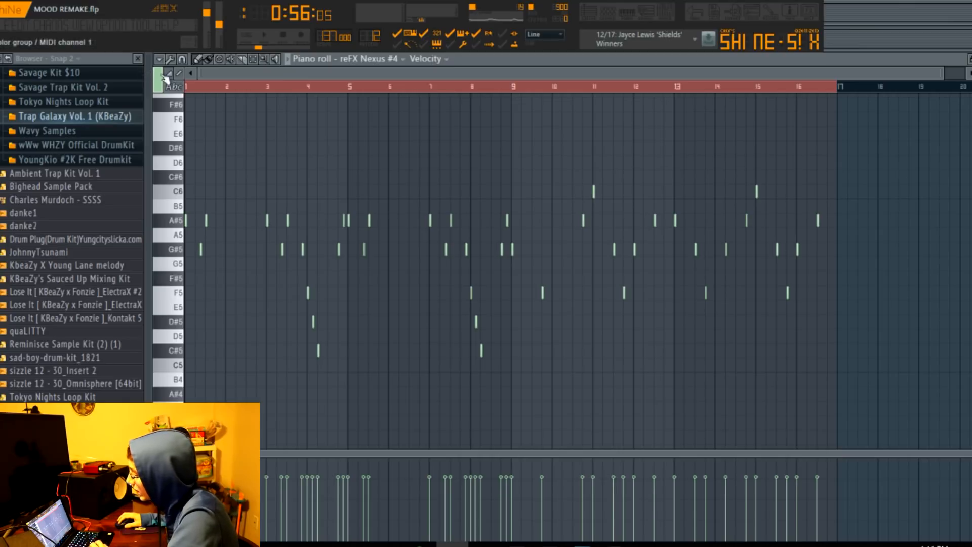
left_click(289, 59)
key("space")
left_click(590, 12)
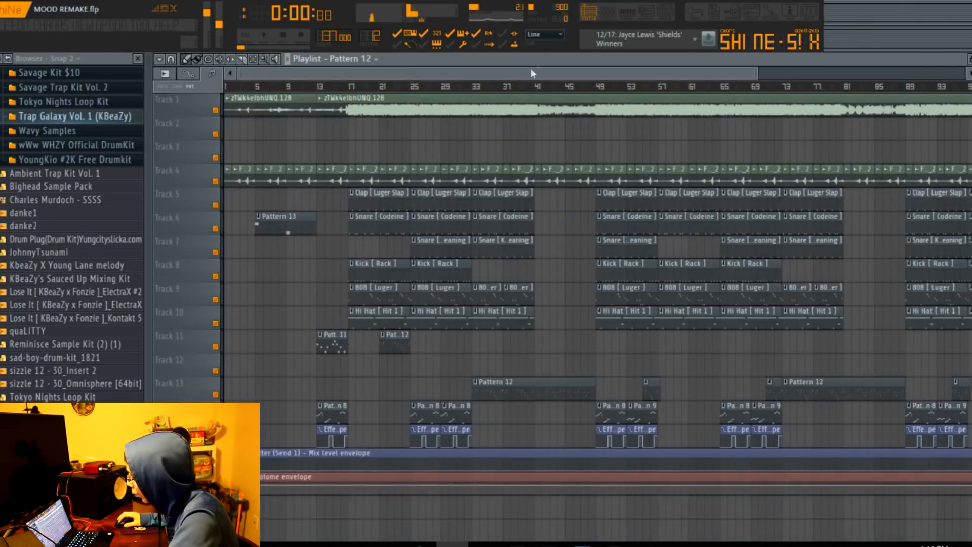
Play the full song from bar 33 while following Pattern 12's reFX Nexus #4 notes through bar 16.
left_click(472, 88)
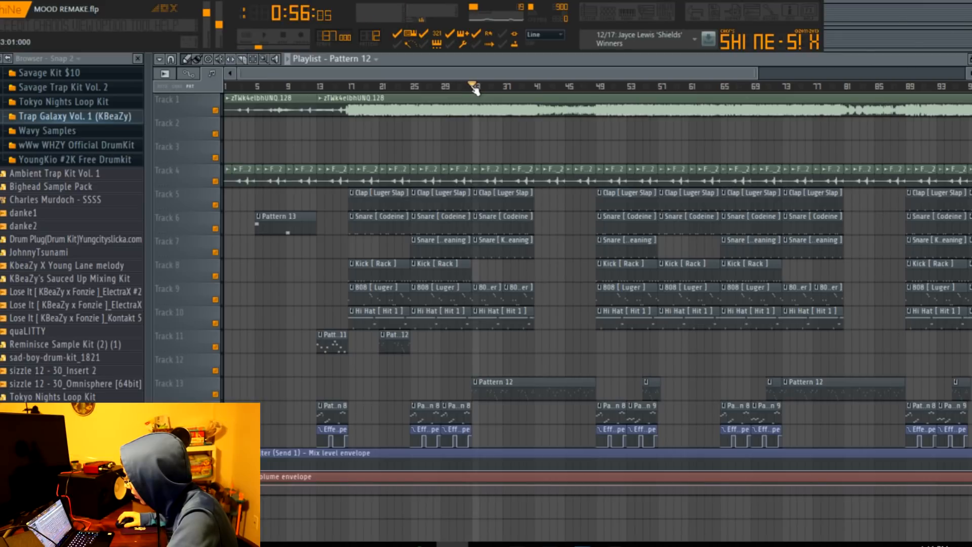
key("space")
left_click(628, 13)
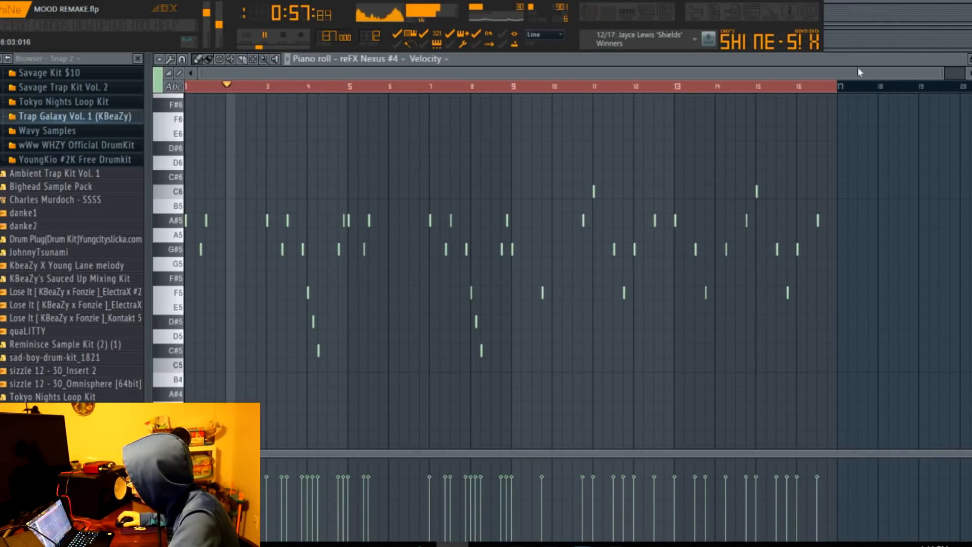
left_click_drag(943, 74, 775, 85)
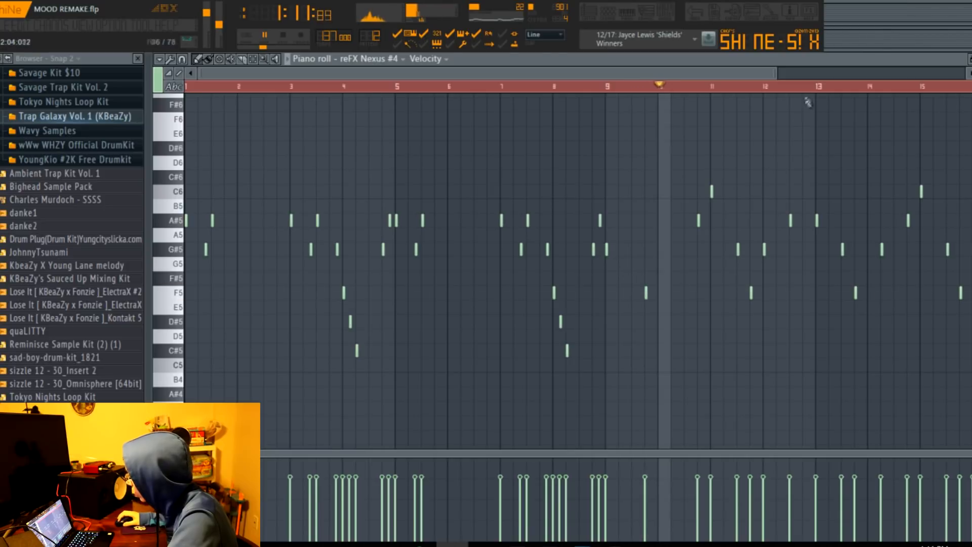
left_click_drag(778, 73, 906, 125)
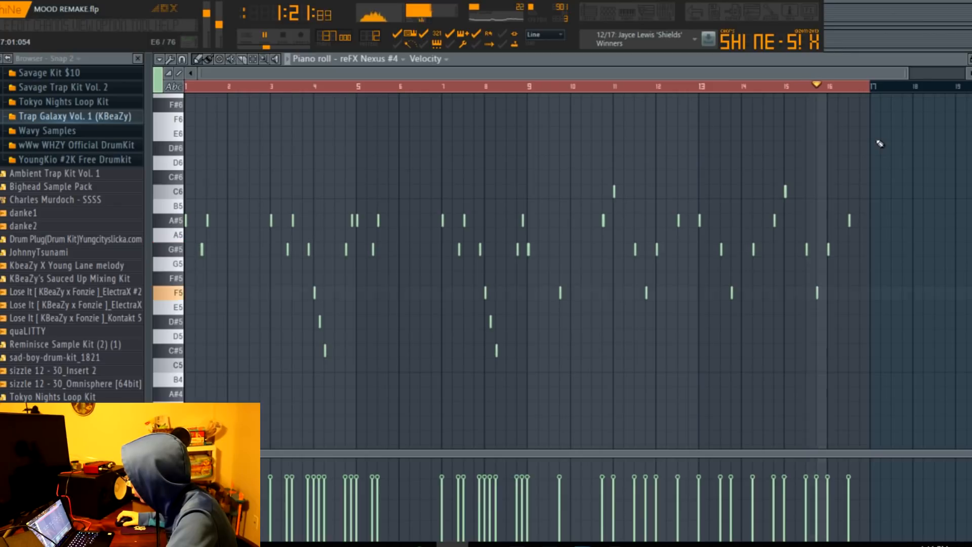
Open the Pattern 8 clip at bar 49, stop playback and display all its reFX Nexus notes.
left_click(587, 14)
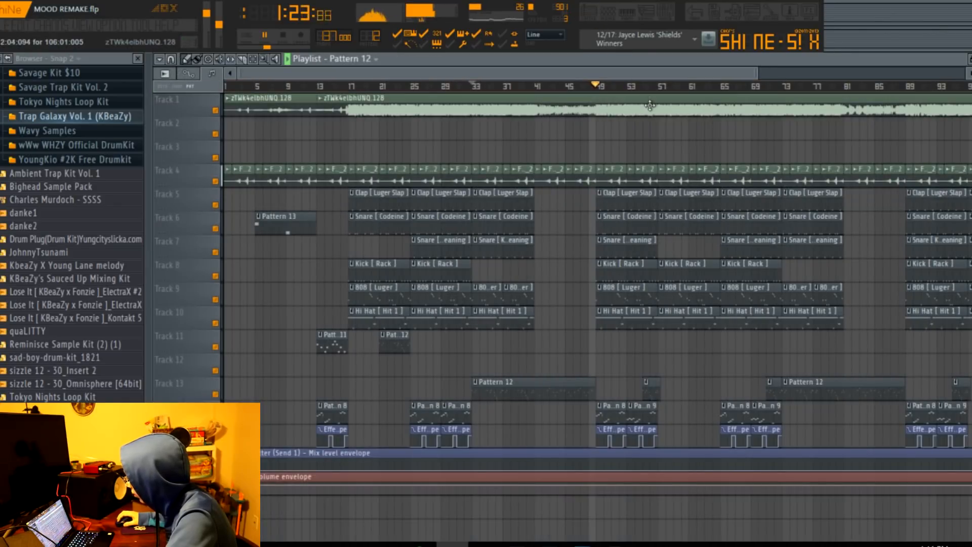
double_click(608, 420)
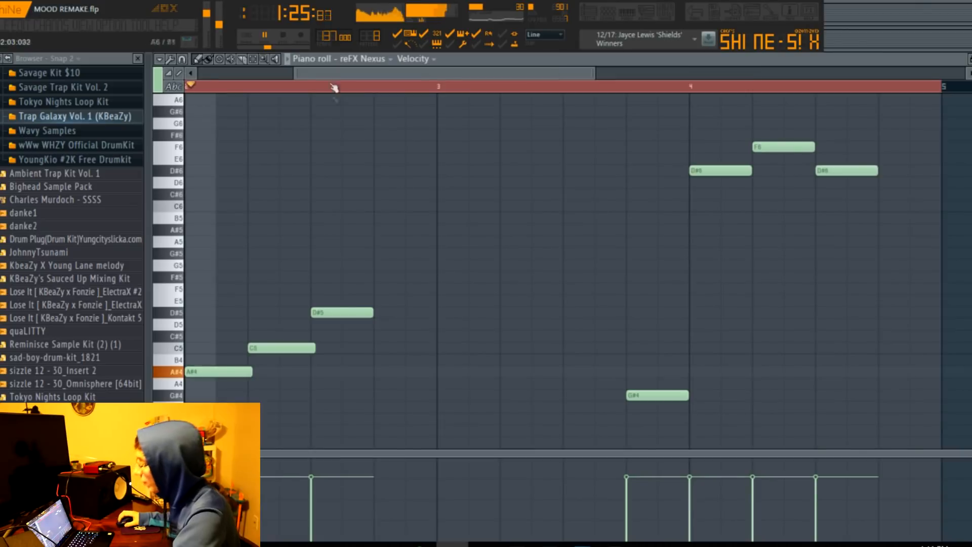
key("space")
left_click_drag(333, 74, 239, 75)
left_click_drag(502, 69, 816, 143)
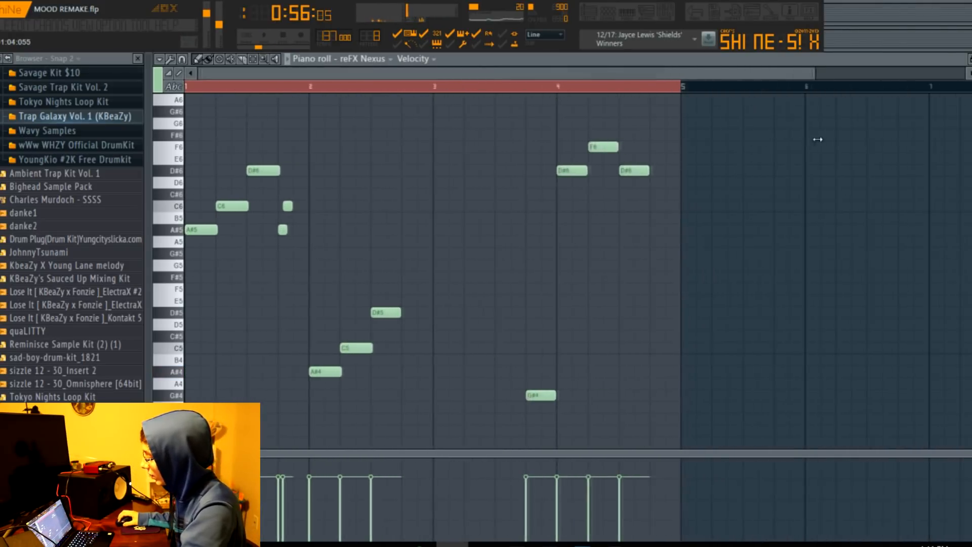
Play Pattern 8 from its first bar while following the reFX Nexus melody, and stop in the playlist.
key("space")
key("space")
left_click(199, 89)
key("space")
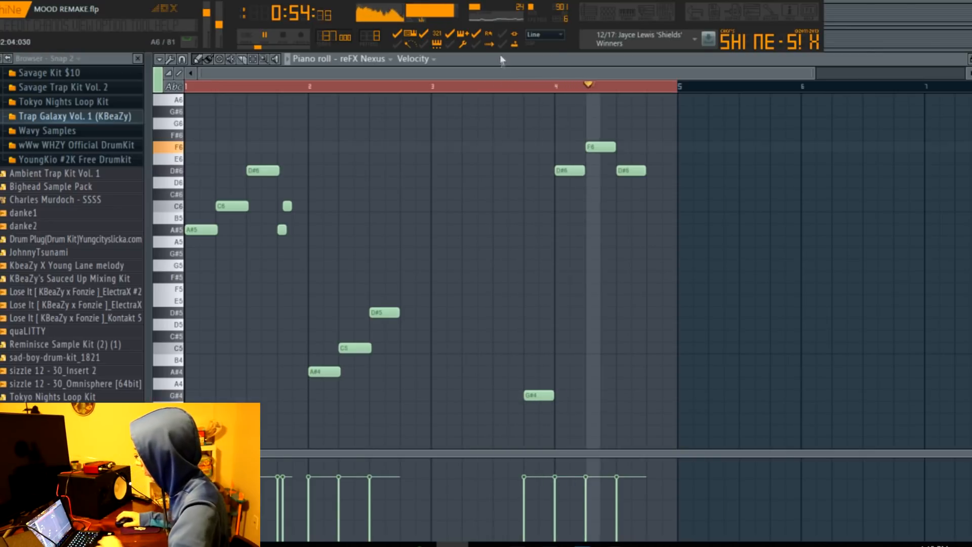
left_click(588, 13)
key("space")
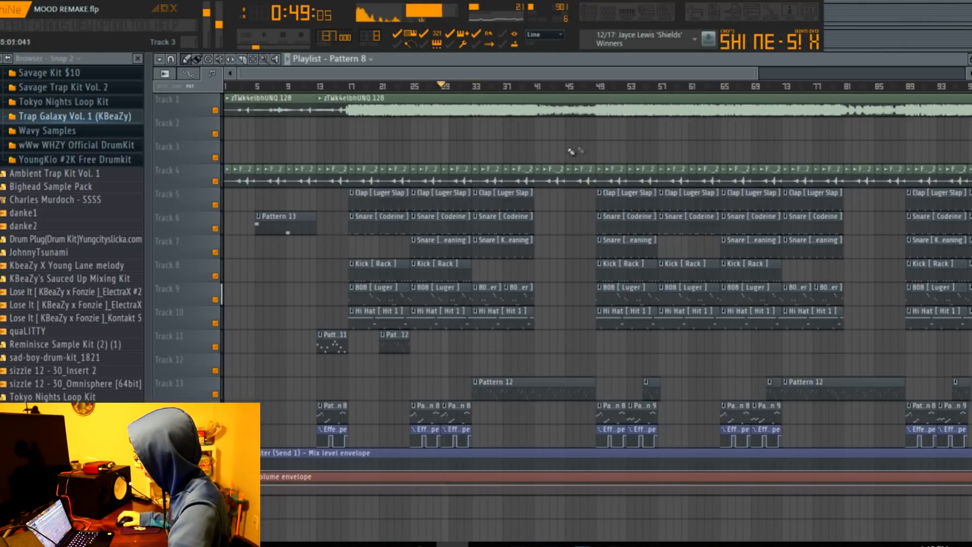
Set the playback position to bar 53 and play Pattern 9 while showing its reFX Nexus notes.
left_click_drag(637, 86, 633, 90)
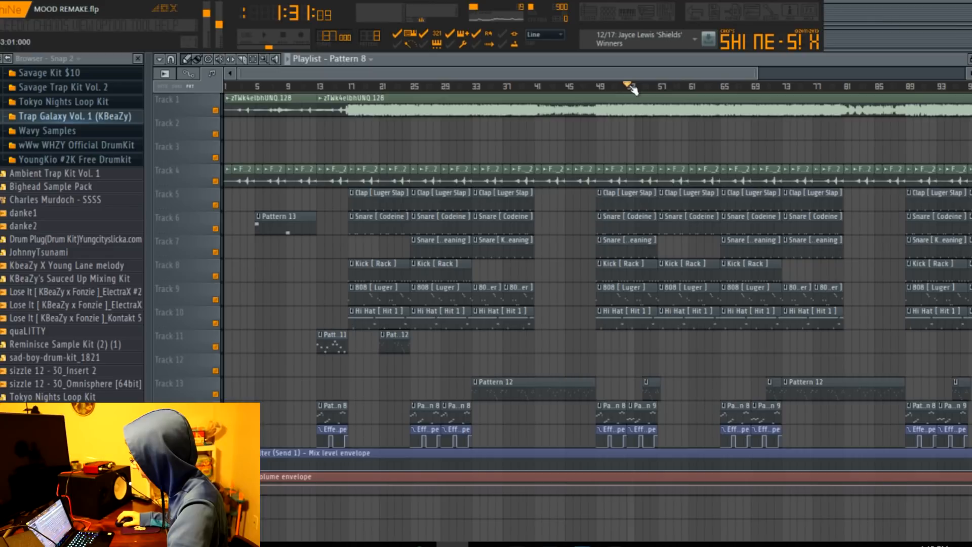
left_click_drag(758, 72, 964, 73)
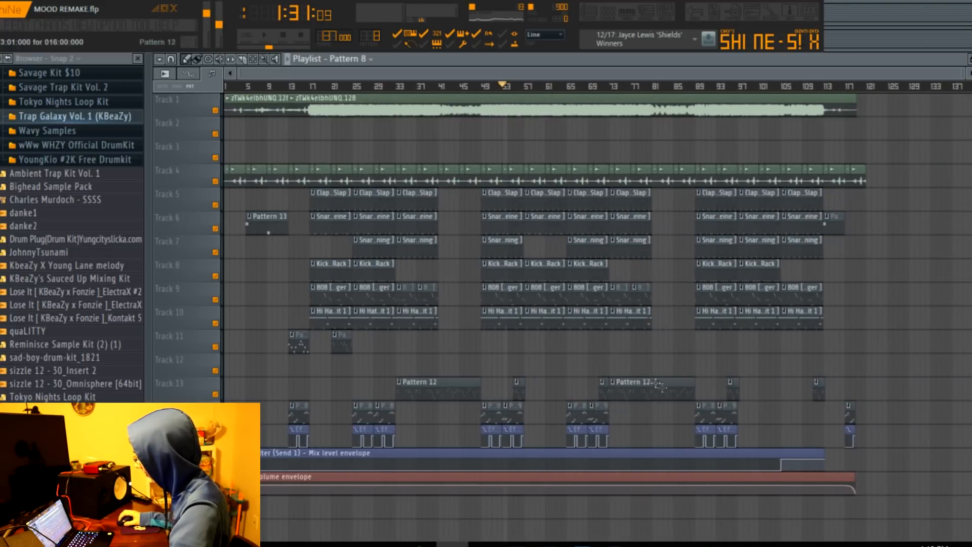
double_click(523, 414)
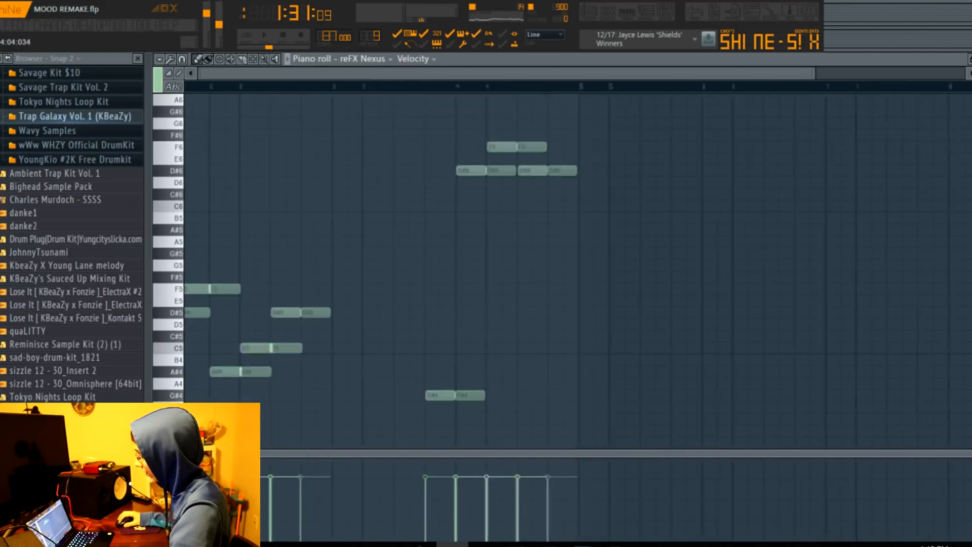
key("space")
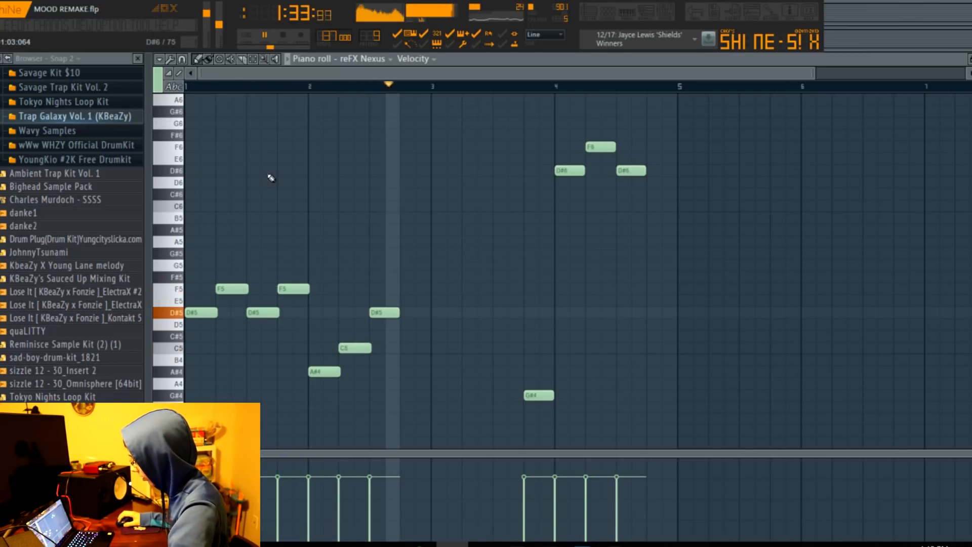
key("F5")
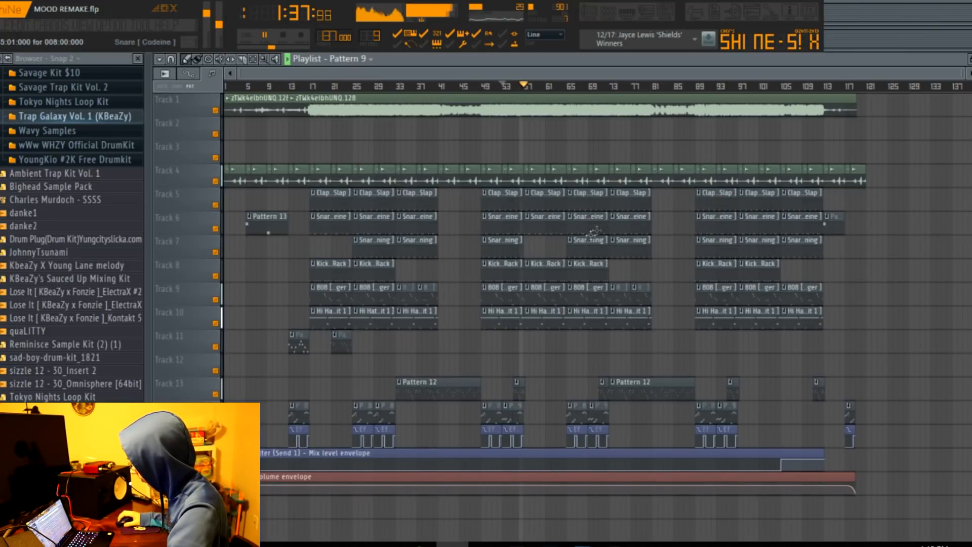
key("space")
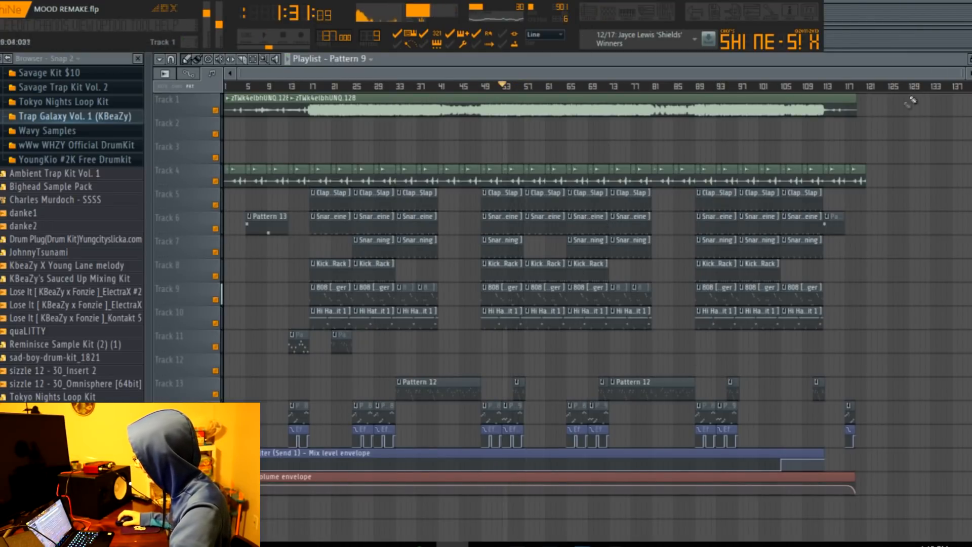
Set the playback position to bar 105, where the Send 1 mix level envelope steps up.
scroll(588, 358, "down", 3)
scroll(588, 358, "up", 5)
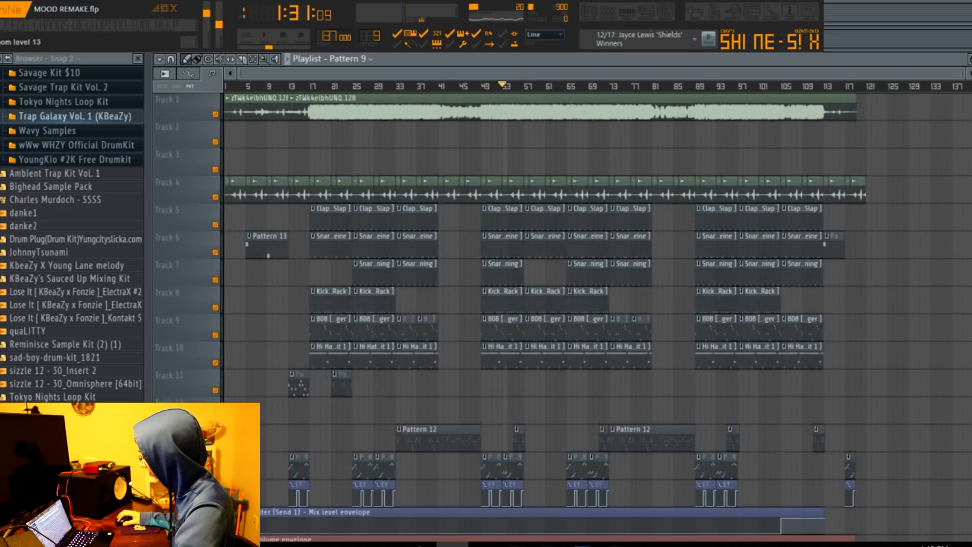
scroll(911, 222, "down", 5)
scroll(894, 217, "up", 5)
scroll(603, 227, "down", 2)
left_click(783, 87)
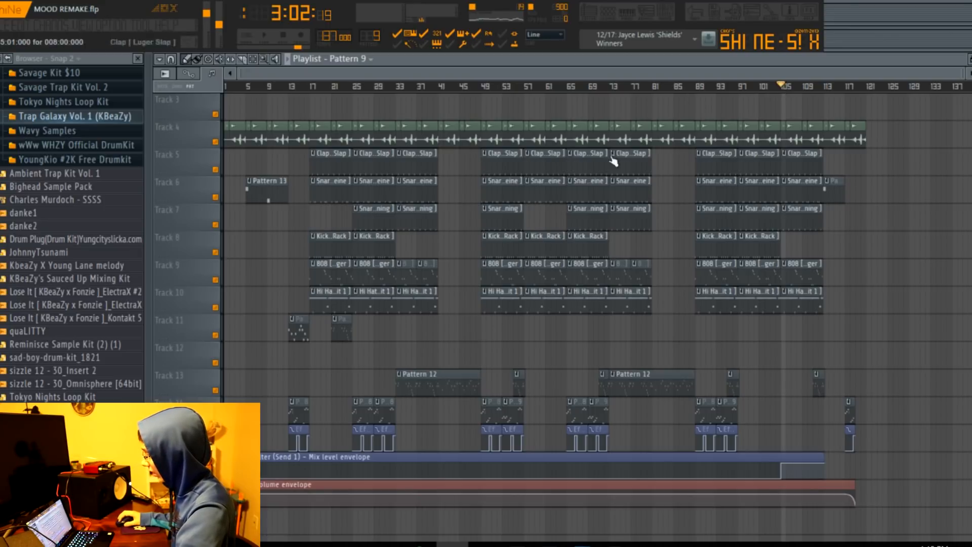
Show the mixer effects on the Future - Perkys Calling track and on Send 1.
key("F9")
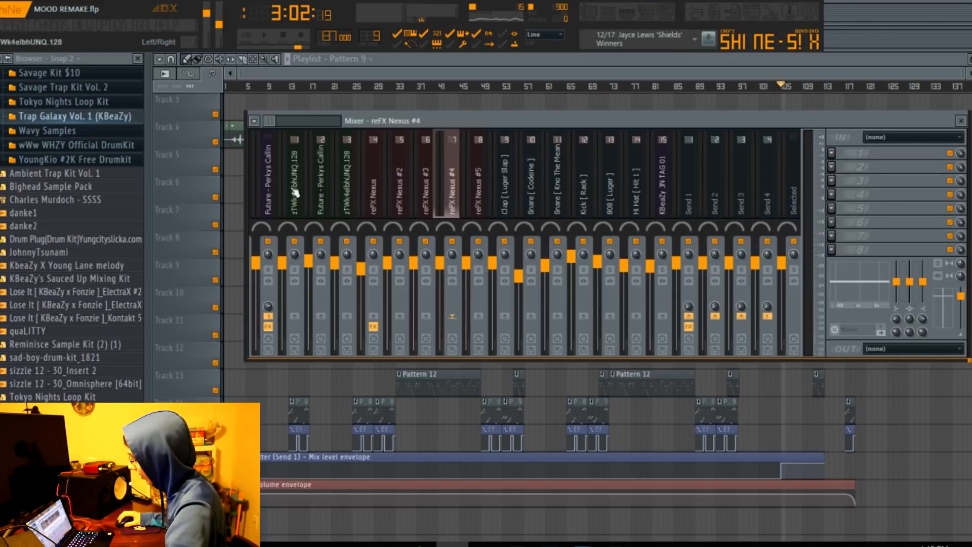
left_click(267, 190)
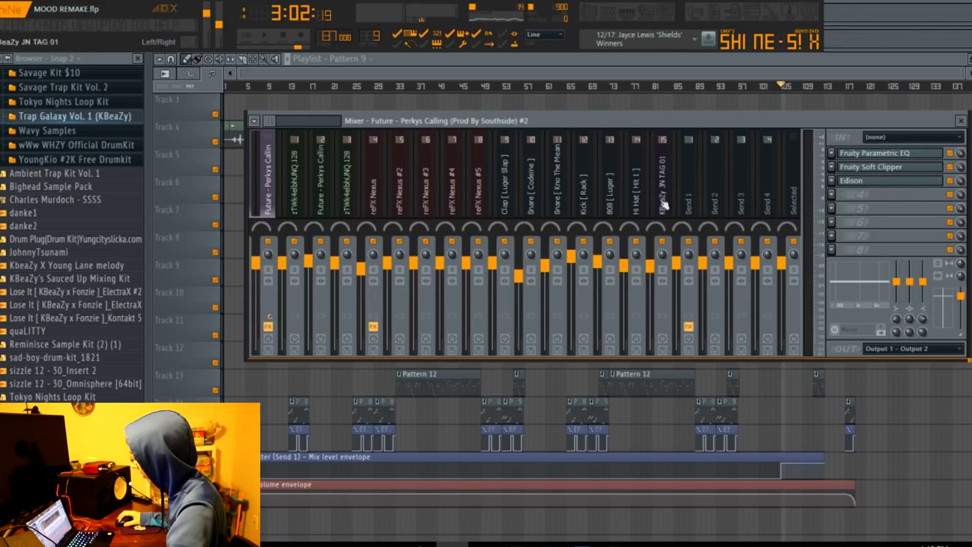
left_click(689, 203)
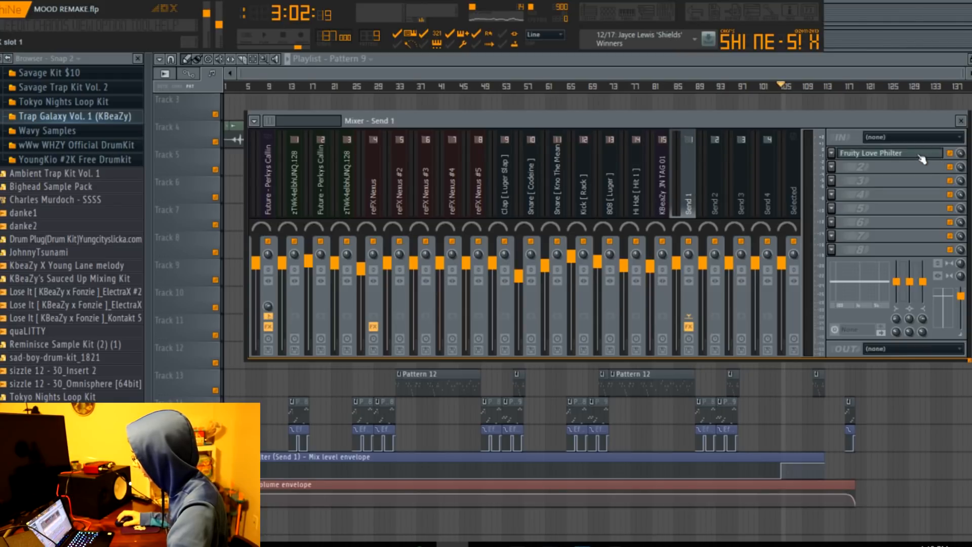
Load the Simple lowpass filter preset in the Fruity Love Philter on Send 1.
left_click(922, 159)
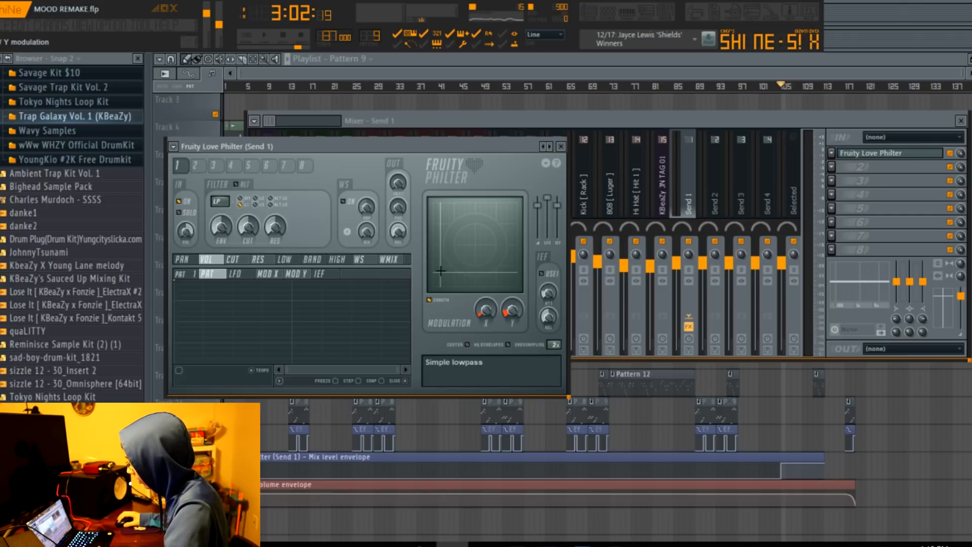
left_click(173, 147)
mouse_move(227, 188)
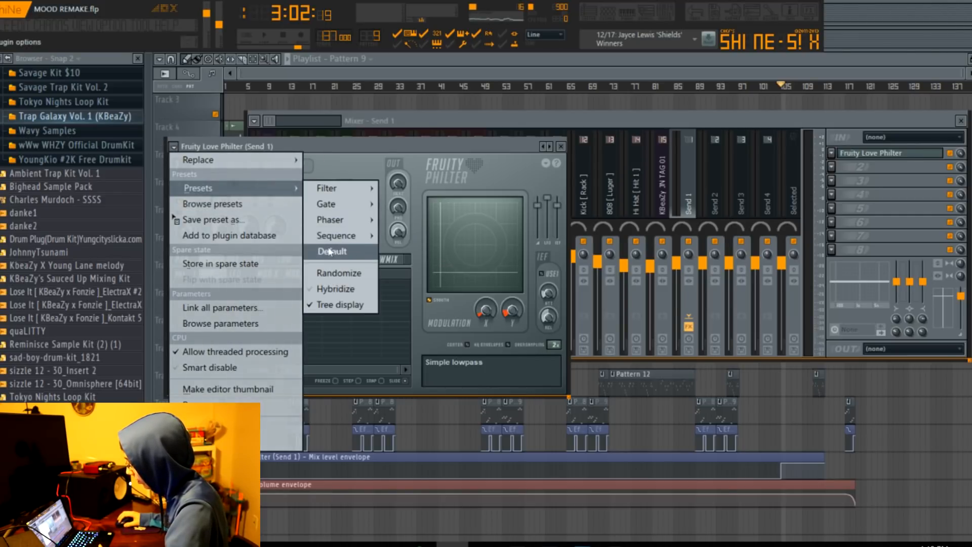
mouse_move(327, 188)
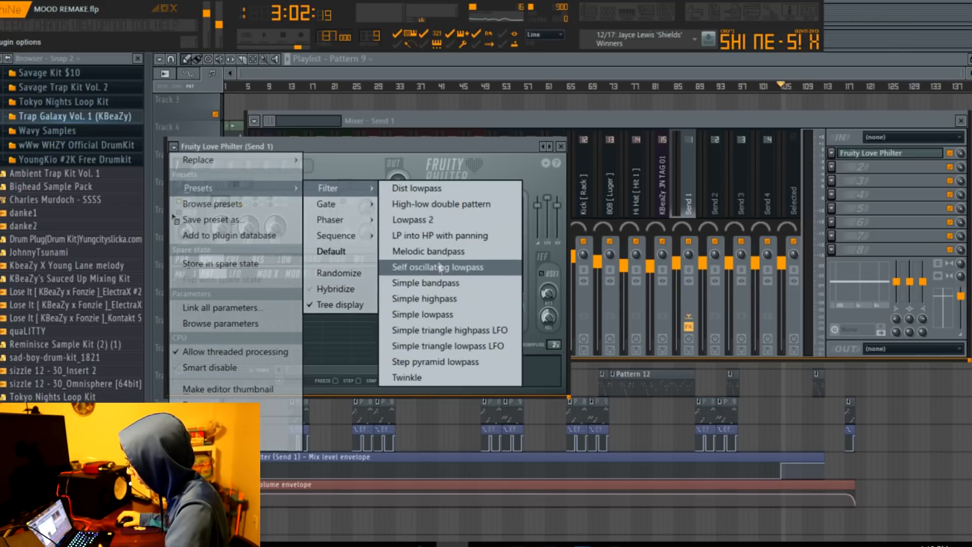
left_click(422, 314)
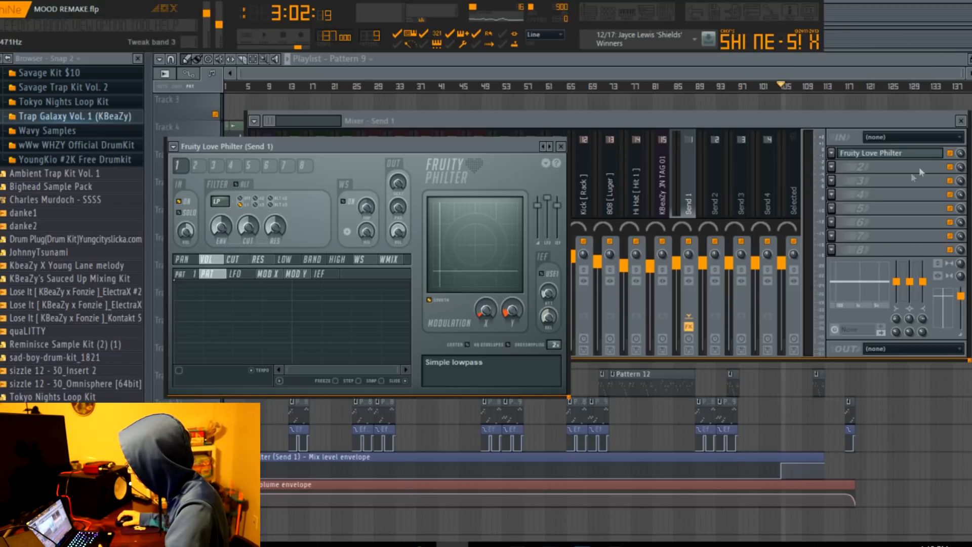
Show the automation options for the Love Philter's mix level on Send 1, and play the filtered section from bar 105.
right_click(961, 153)
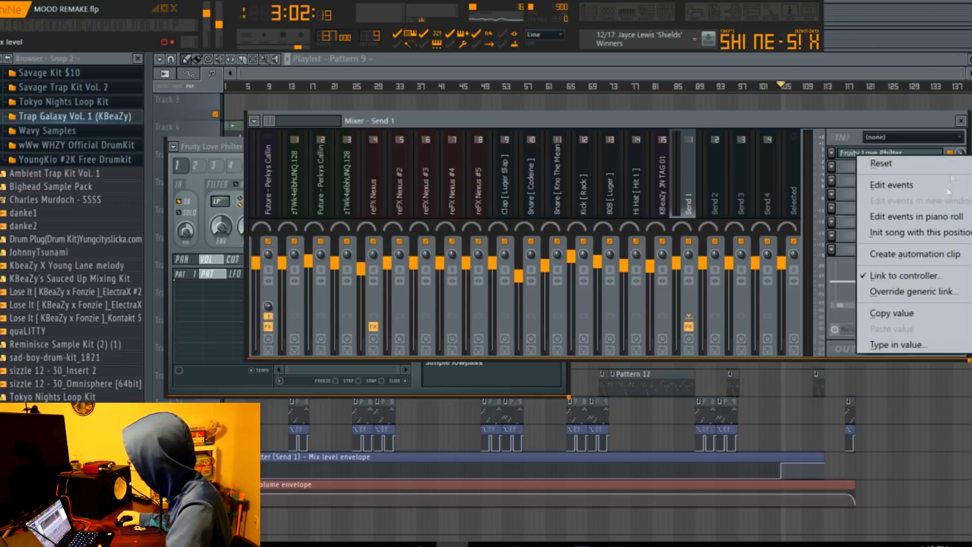
left_click(564, 55)
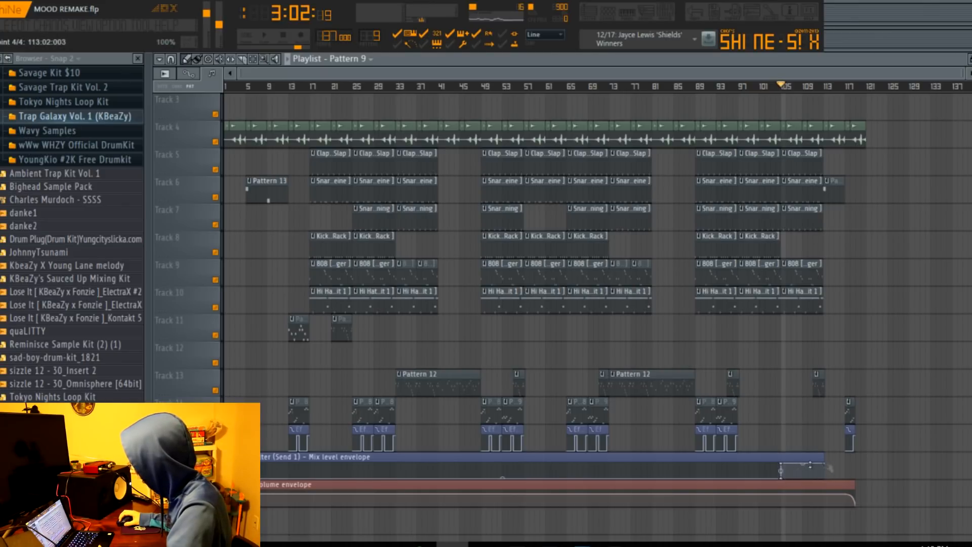
key("space")
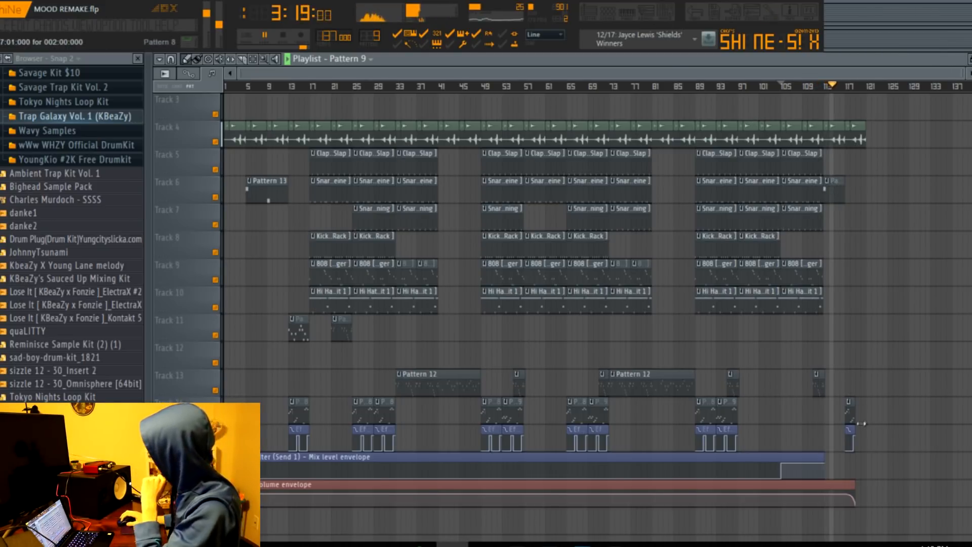
key("space")
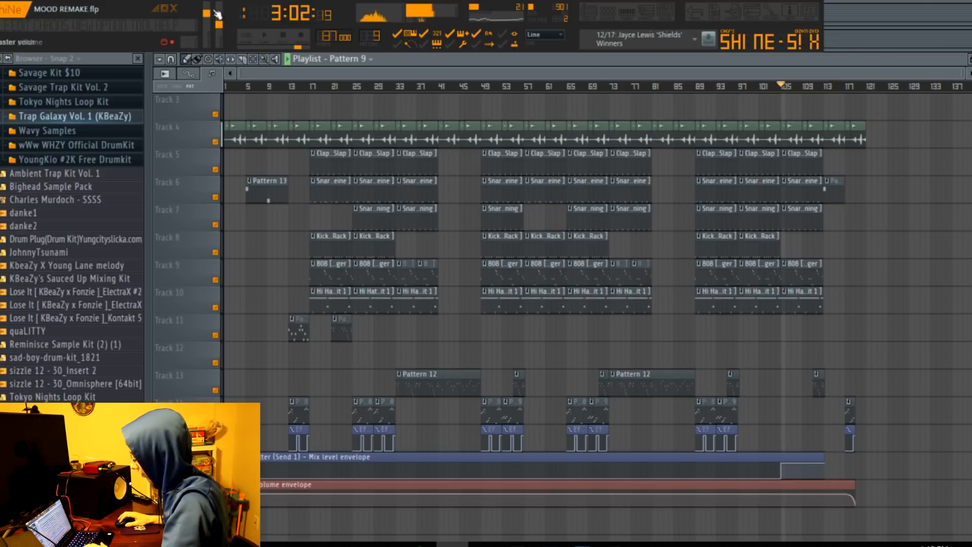
Show the automation clip option for the master volume, and play the volume envelope's closing fade from bar 117.
right_click(207, 12)
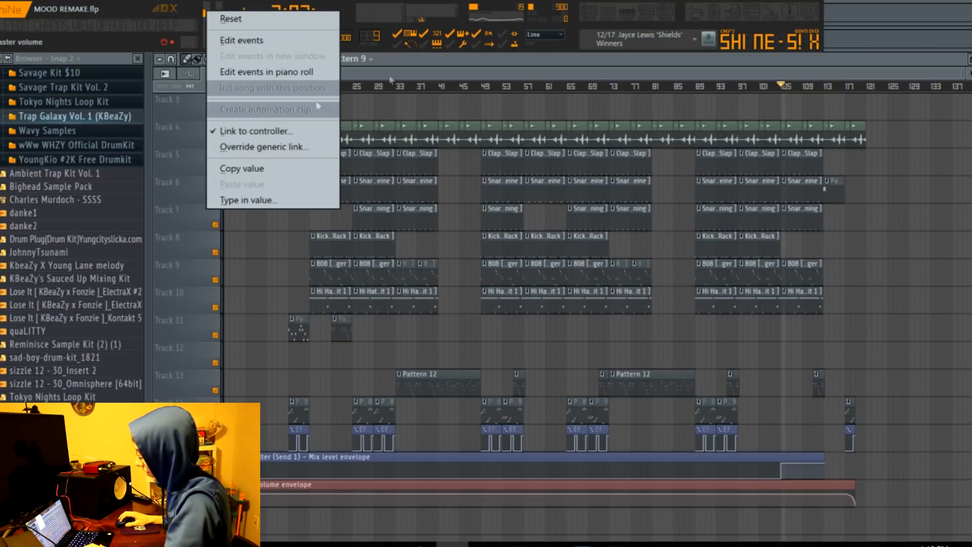
left_click(268, 110)
left_click_drag(966, 75, 873, 121)
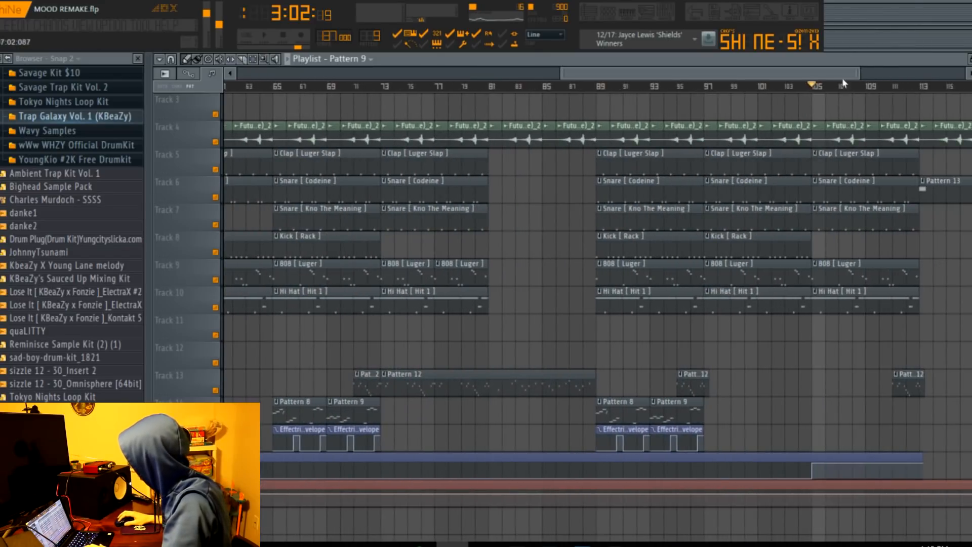
left_click_drag(844, 79, 966, 115)
scroll(717, 228, "down", 3)
scroll(709, 263, "up", 2)
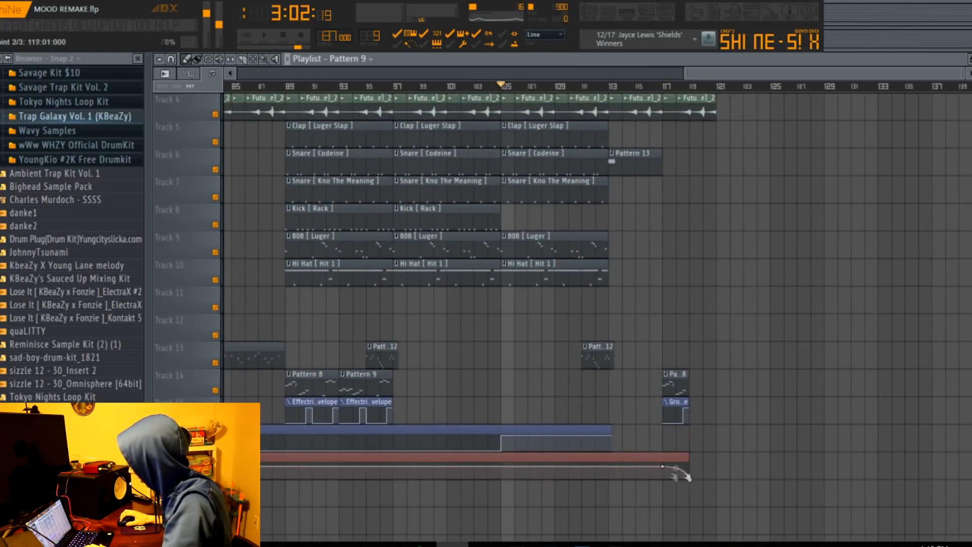
left_click(665, 87)
key("space")
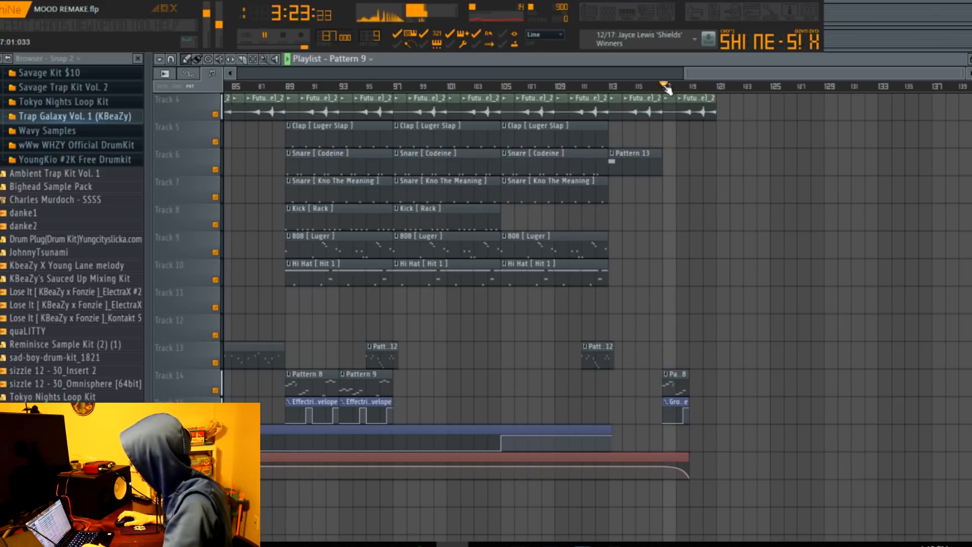
Bring the whole arrangement into view in the playlist and stop playback, returning to the start of the song.
left_click_drag(696, 77, 248, 75)
scroll(836, 165, "down", 3)
scroll(835, 165, "down", 2)
key("space")
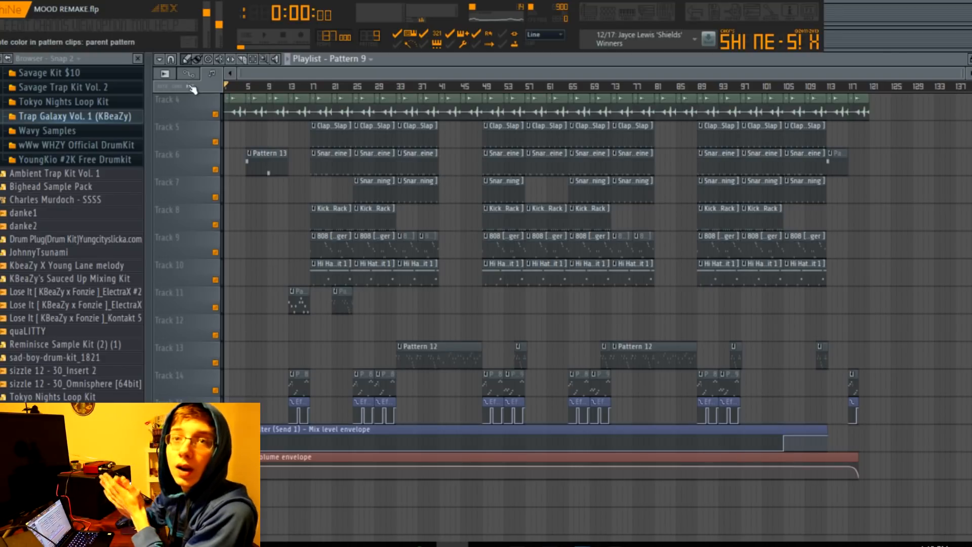